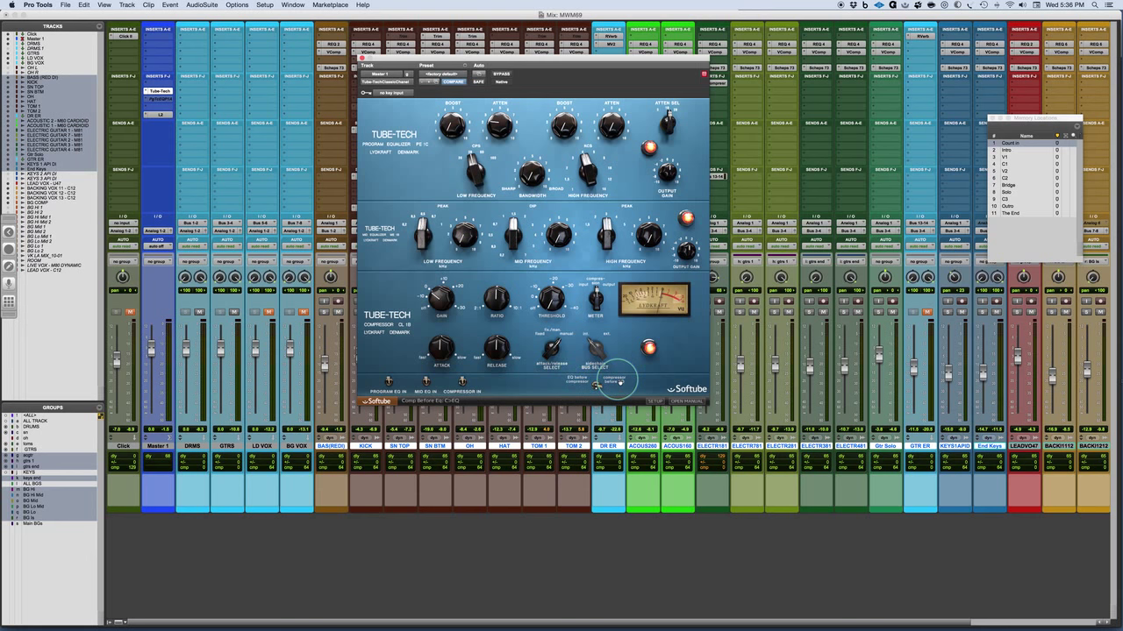
Step: Reverse the compressor/EQ processing order and A/B the program EQ, leaving it on
left_click(594, 386)
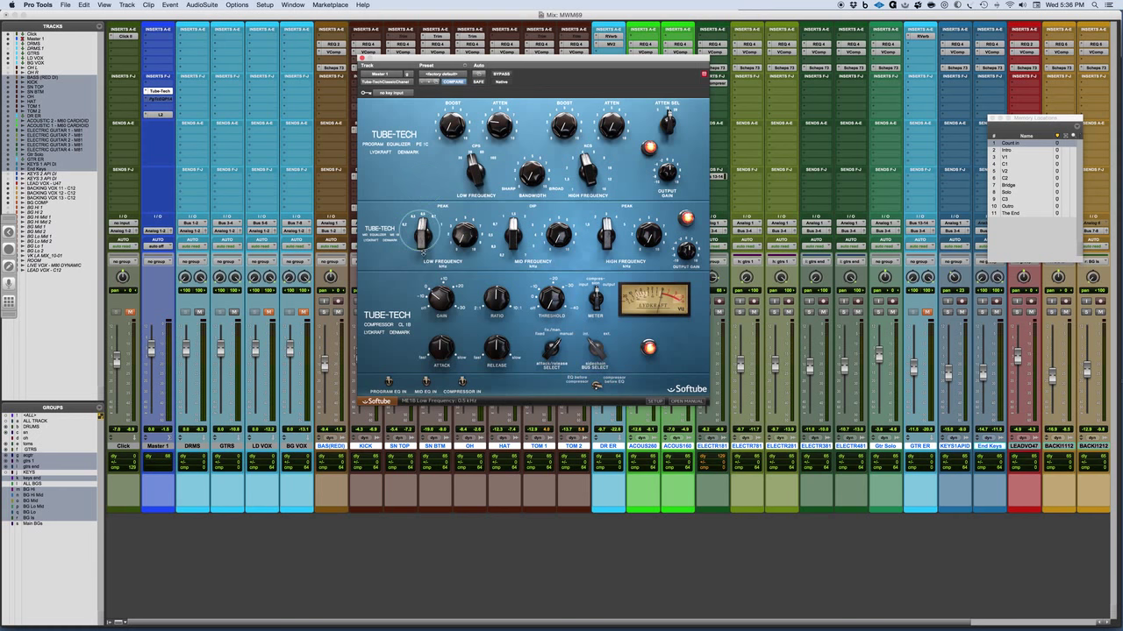
left_click(390, 378)
left_click(687, 217)
Step: A/B the mid EQ section, leaving it in, and nudge the mid frequency slightly
left_click(649, 148)
left_click(685, 217)
left_click_drag(558, 236, 560, 233)
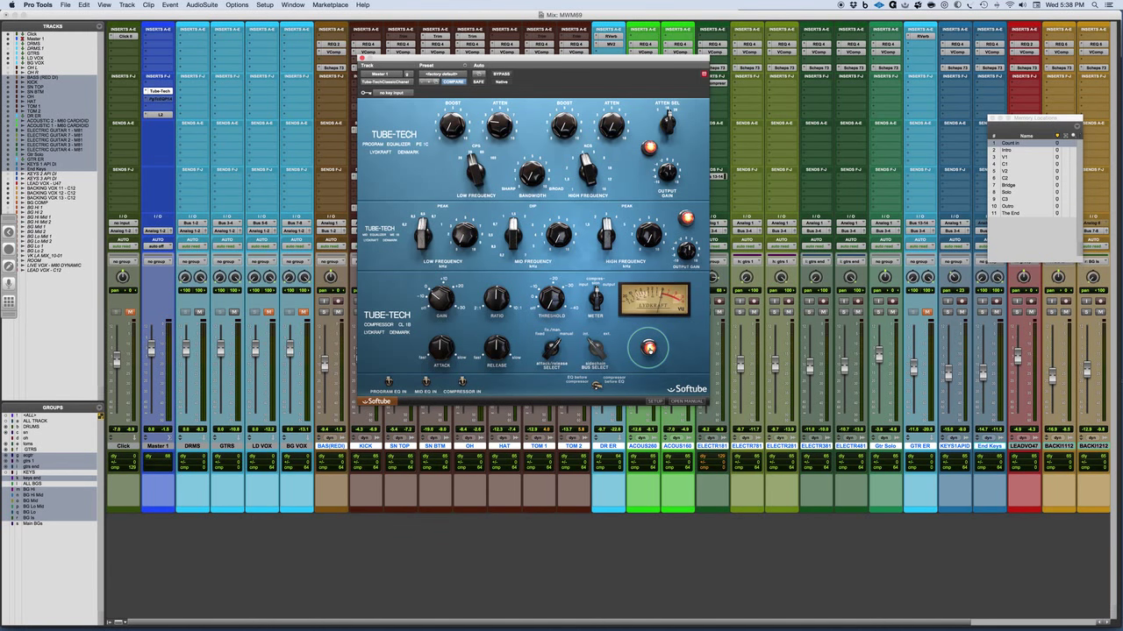
Step: Bypass the compressor, set Low Atten to 0.0 and bring Low Boost to about 5.4
left_click(649, 348)
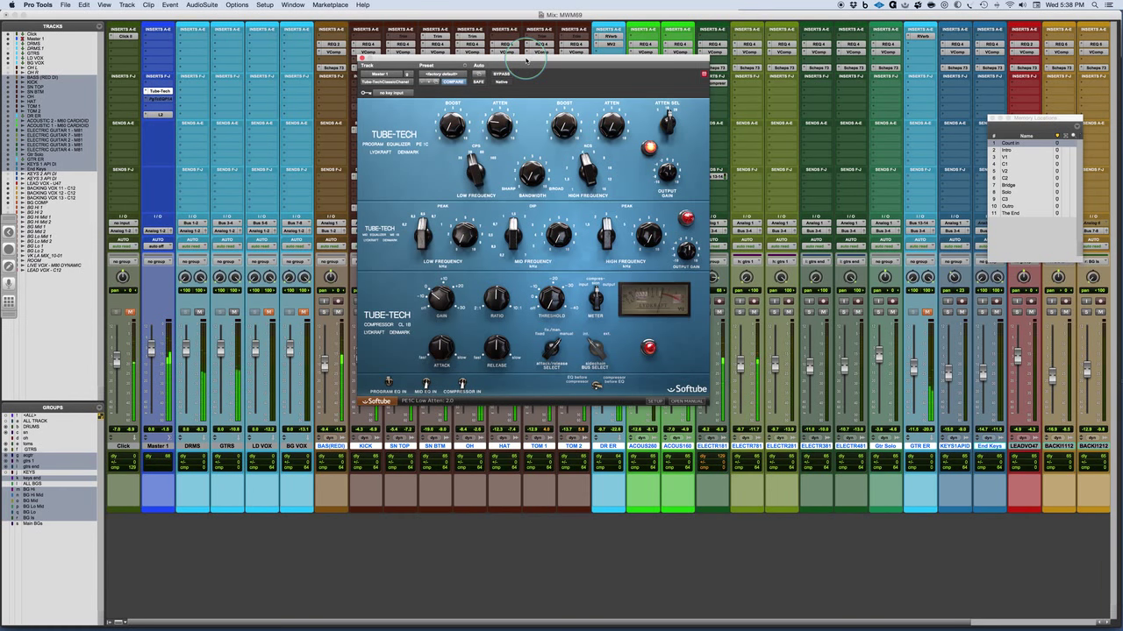
left_click(499, 127, "alt")
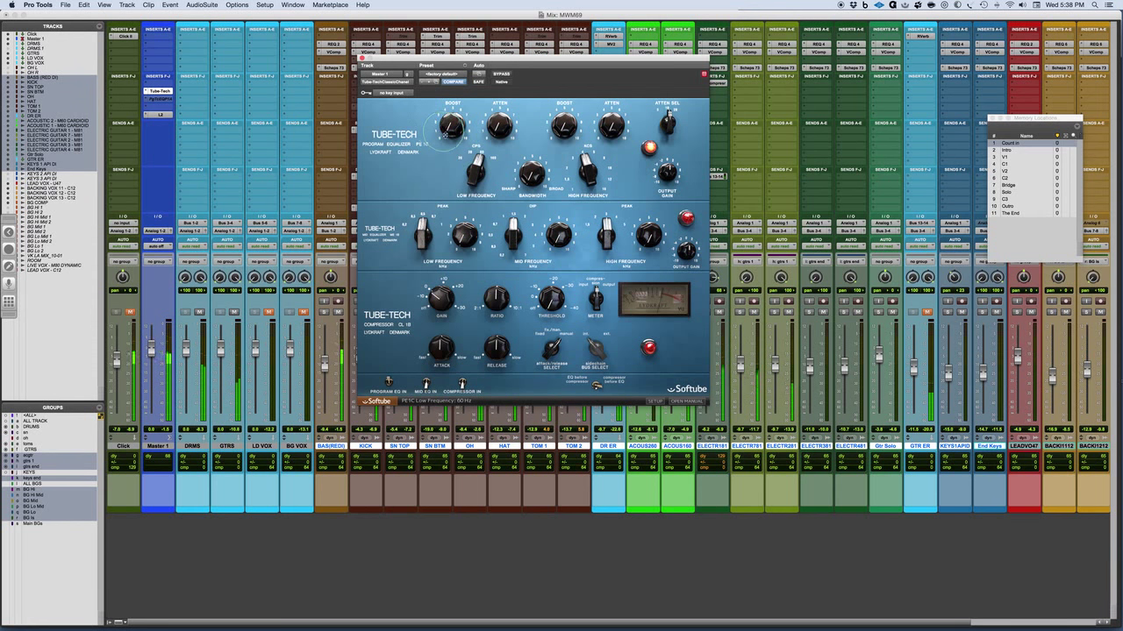
scroll(439, 100, "up", 5)
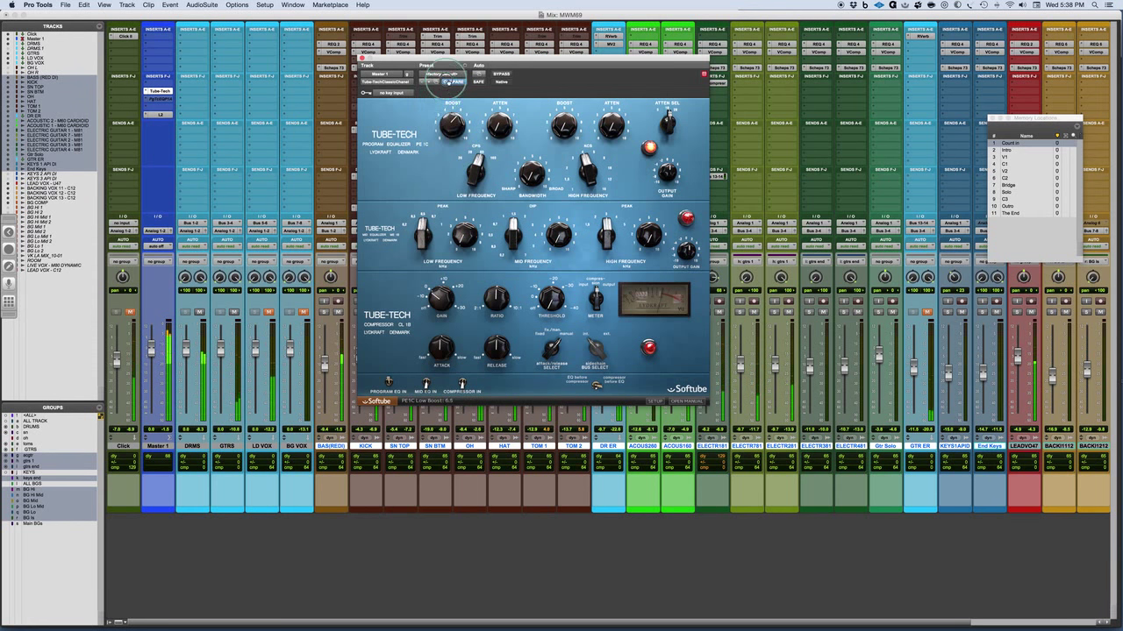
scroll(444, 101, "down", 6)
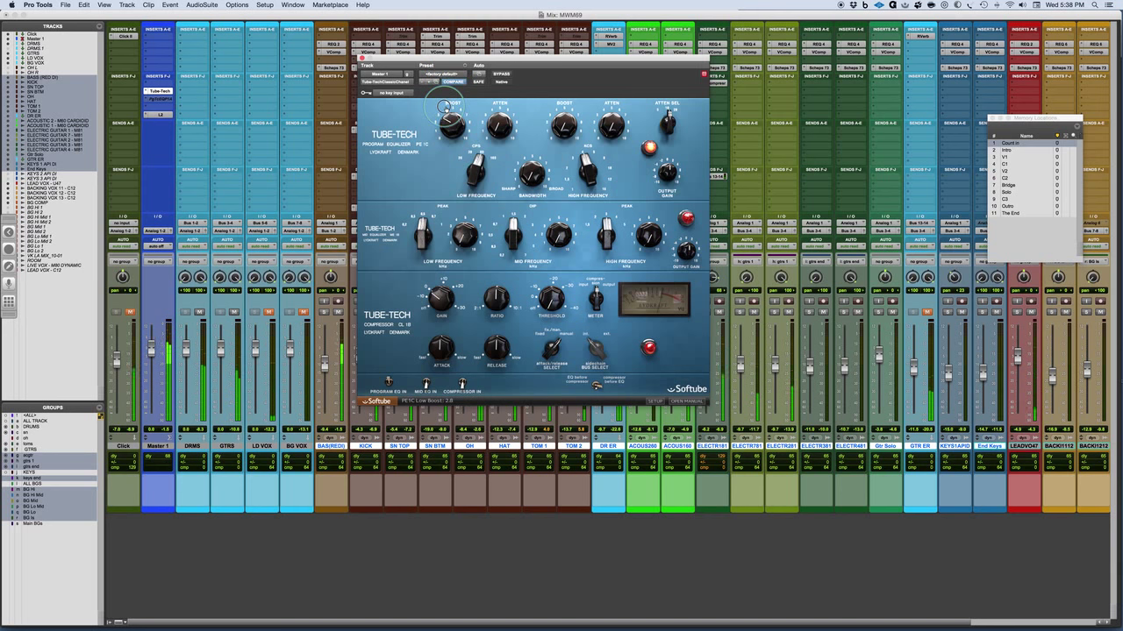
scroll(444, 105, "up", 3)
scroll(444, 100, "up", 1)
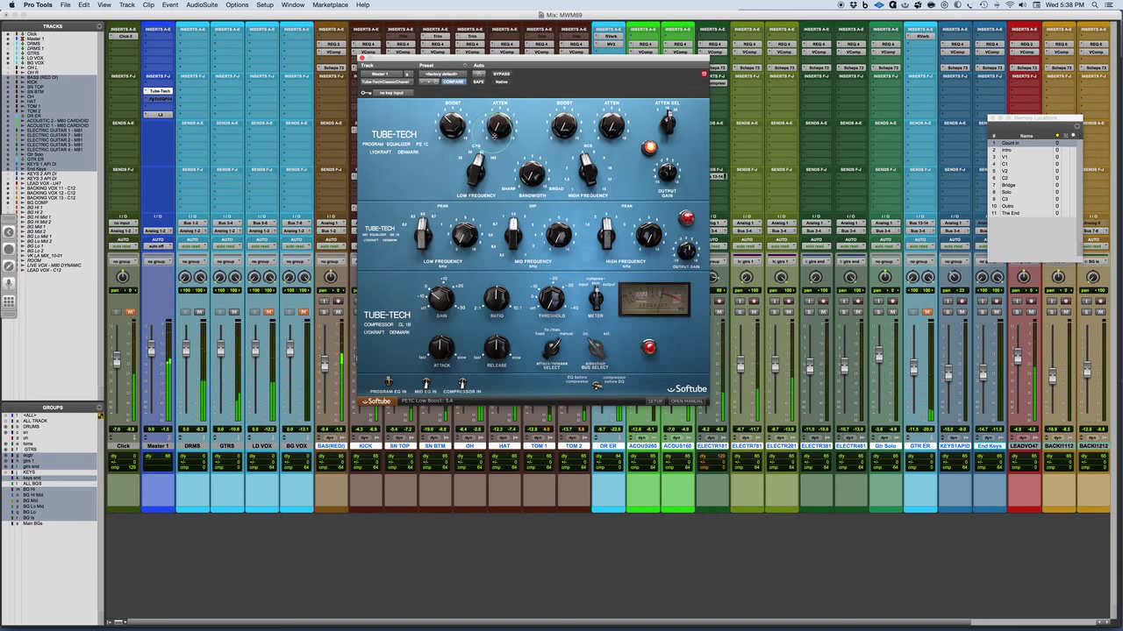
scroll(499, 127, "down", 5)
Step: Set Low Atten to about 2 and switch the low frequency from 100 Hz to 30 Hz
left_click_drag(499, 127, 487, 93)
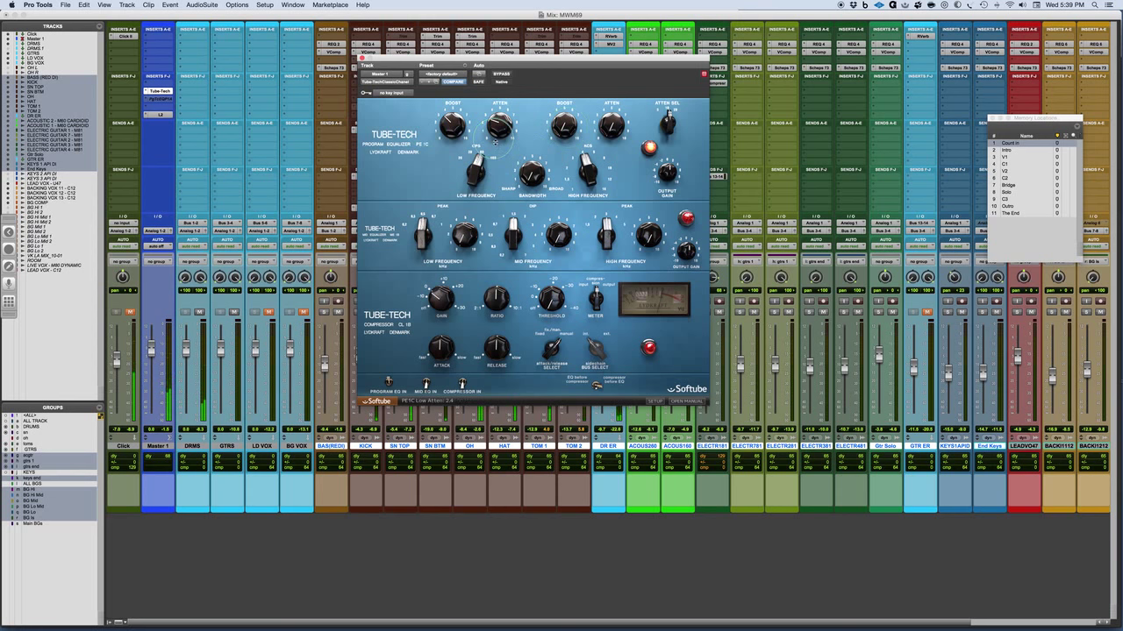
left_click_drag(496, 125, 481, 155)
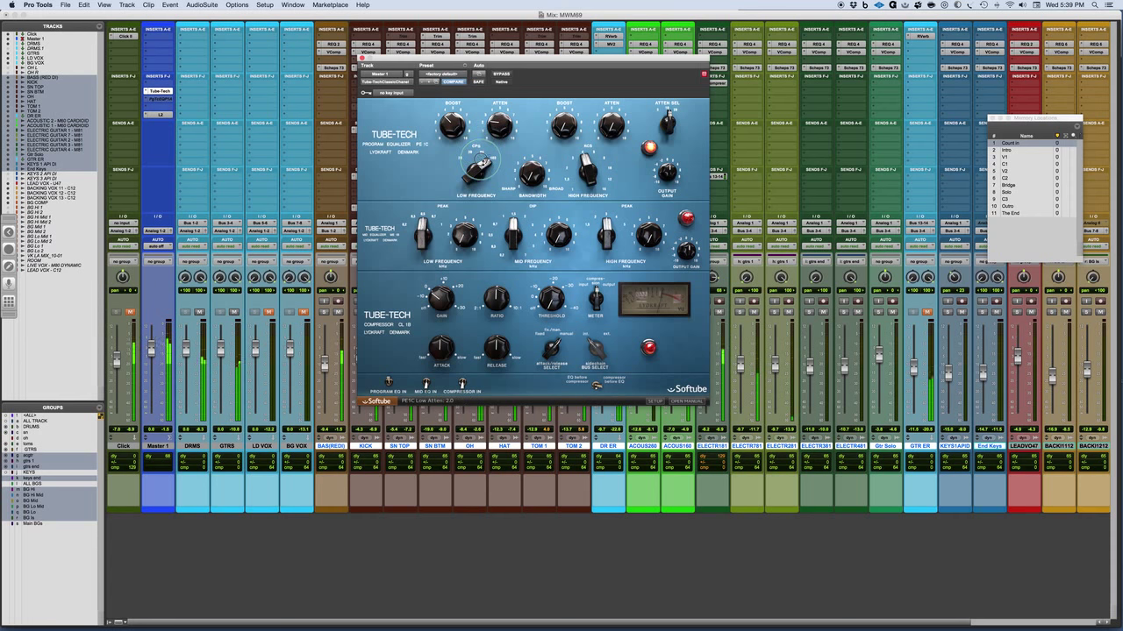
left_click_drag(477, 151, 498, 123)
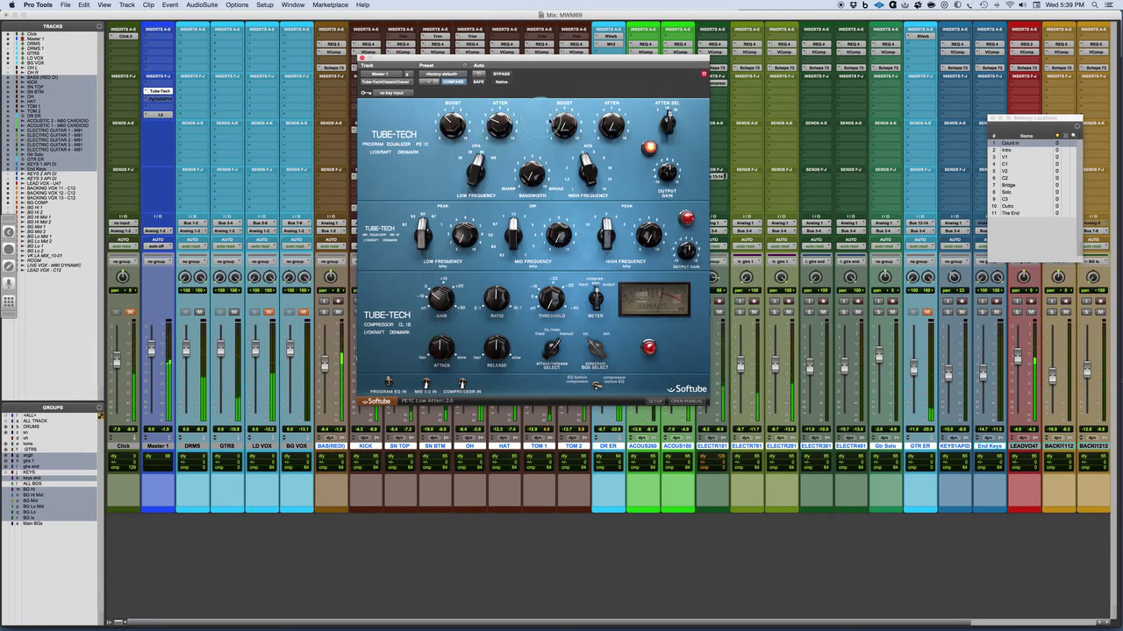
Step: Set Low Atten 2.5, and the high band to 12 kHz, bandwidth 8.6, boost 4.0
left_click(648, 147)
left_click_drag(496, 126, 496, 121)
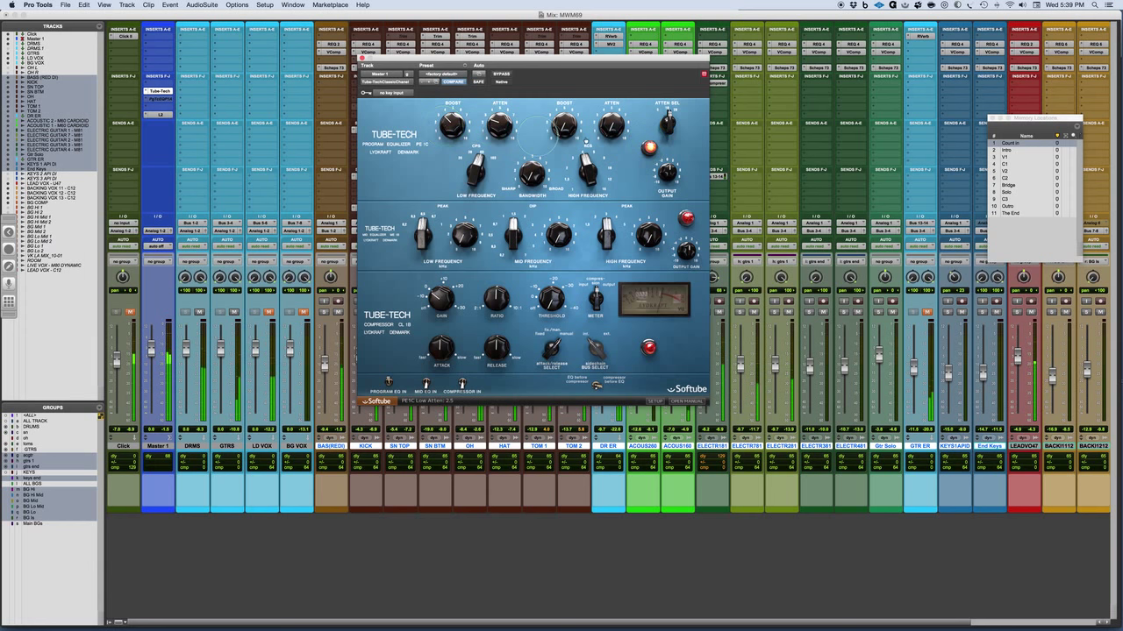
left_click_drag(588, 161, 590, 156)
left_click(563, 180)
left_click(557, 142)
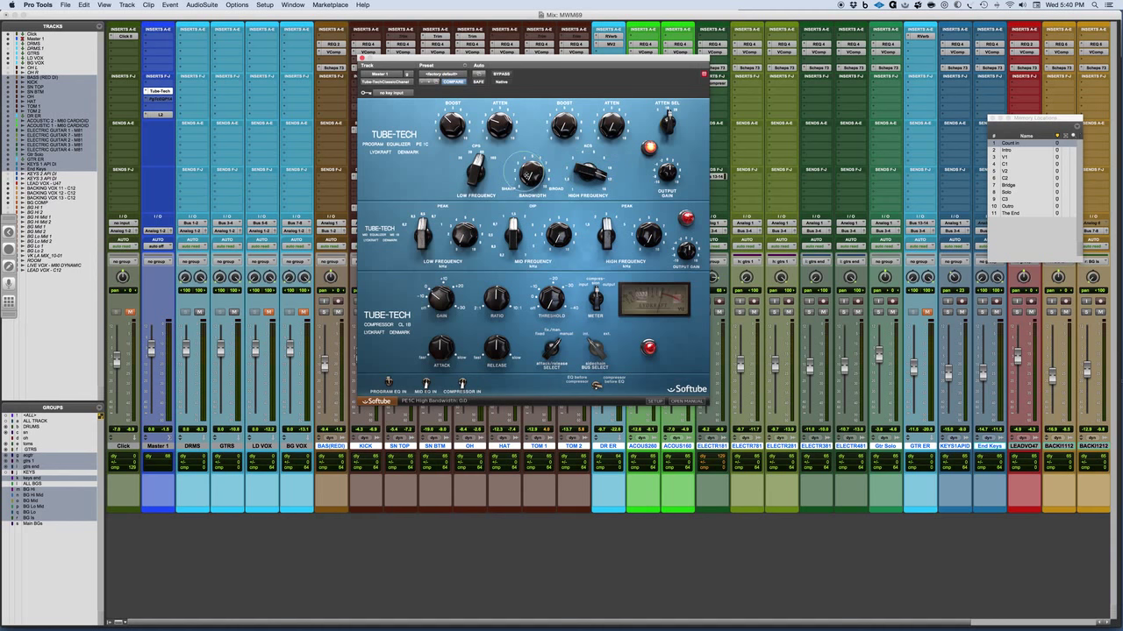
left_click_drag(530, 103, 529, 109)
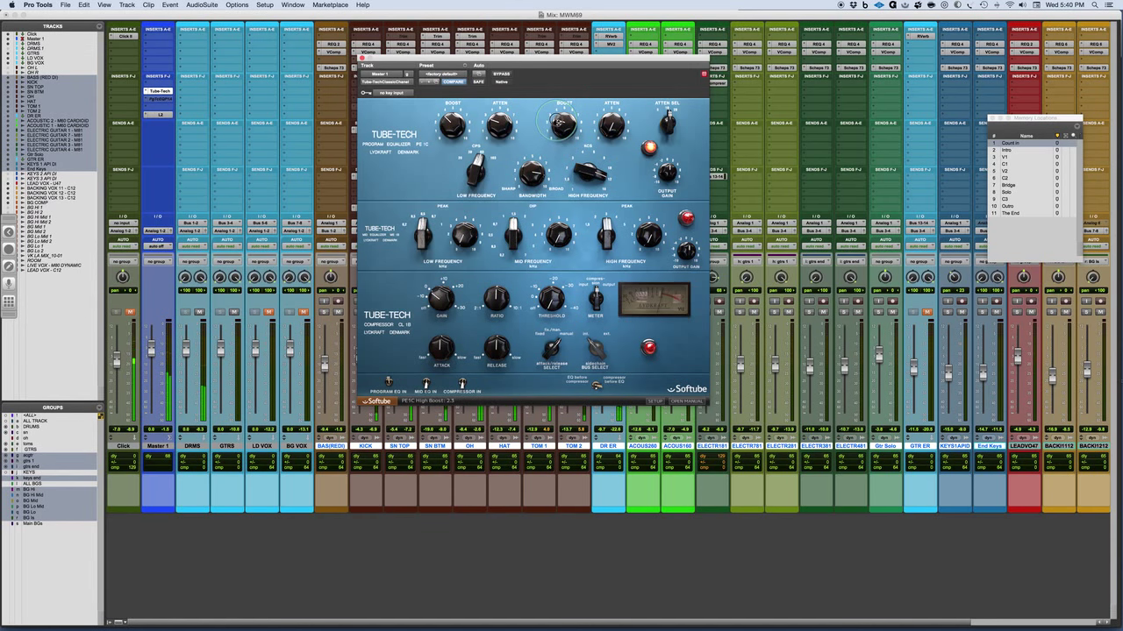
left_click_drag(561, 110, 558, 107)
left_click_drag(605, 168, 612, 190)
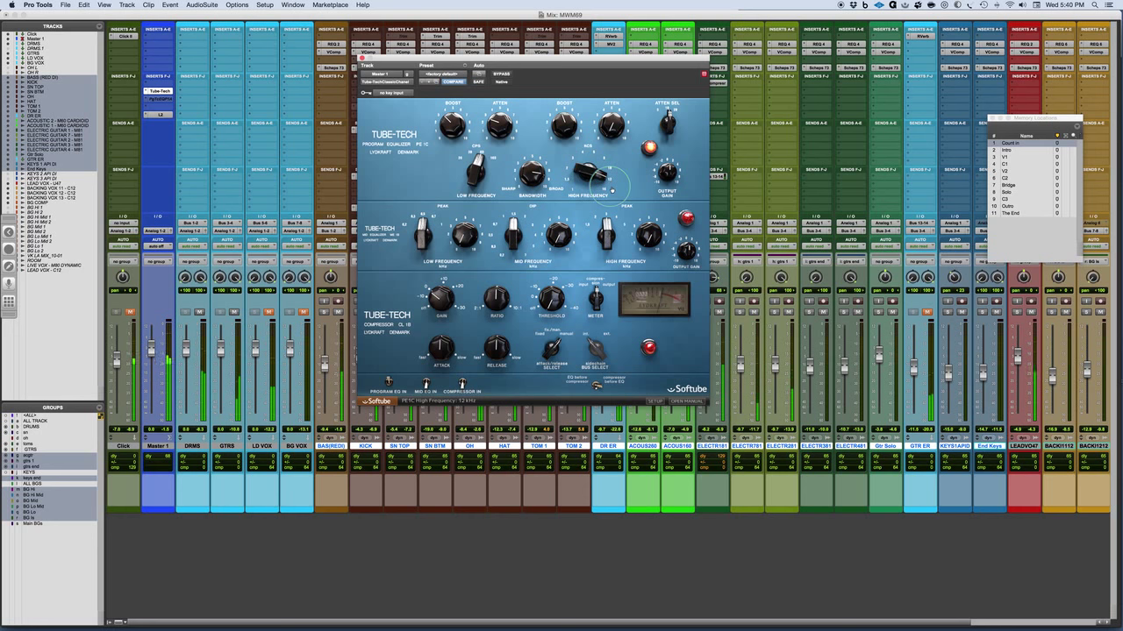
Step: After an EQ In A/B, narrow high bandwidth to 8.2 and set high attenuation near 2.2
left_click(649, 147)
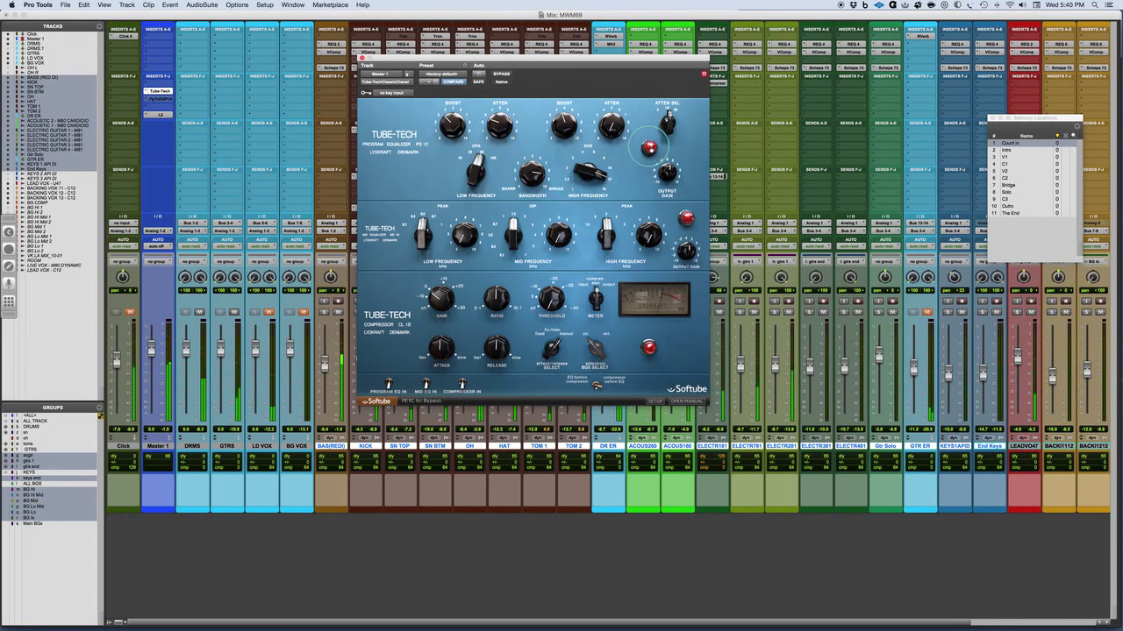
left_click(649, 148)
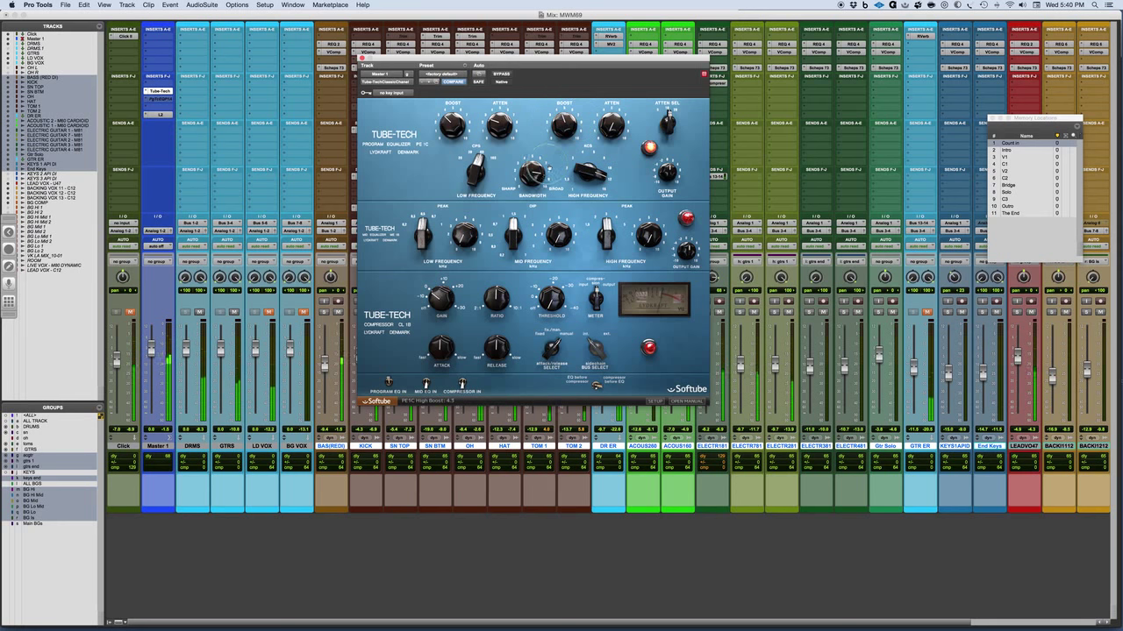
scroll(529, 174, "down", 4)
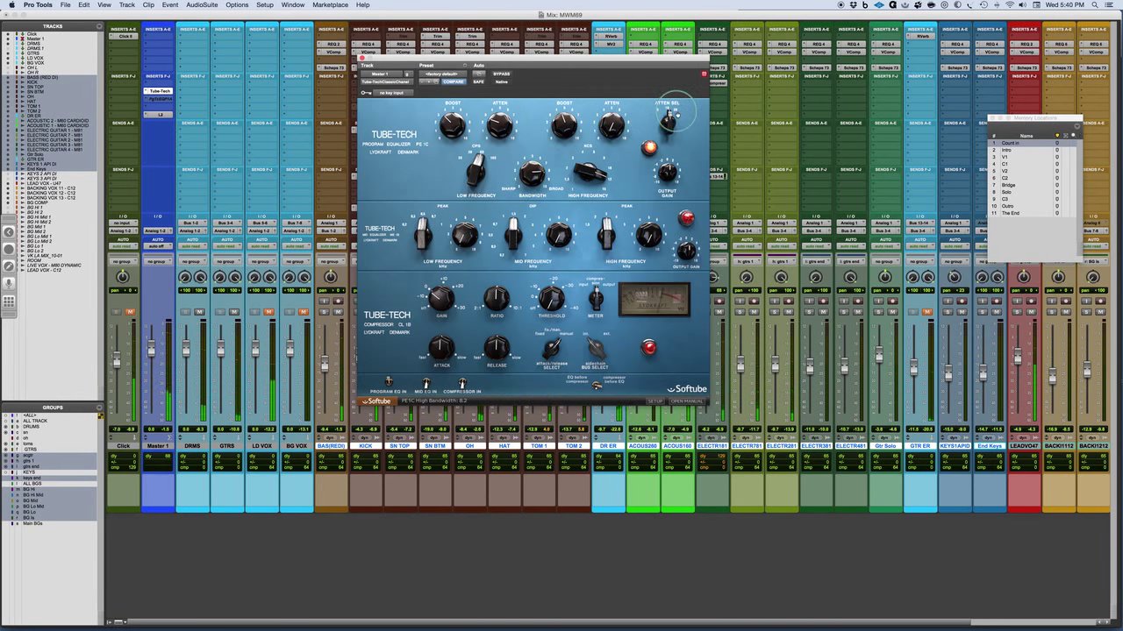
scroll(673, 114, "up", 2)
scroll(611, 128, "up", 3)
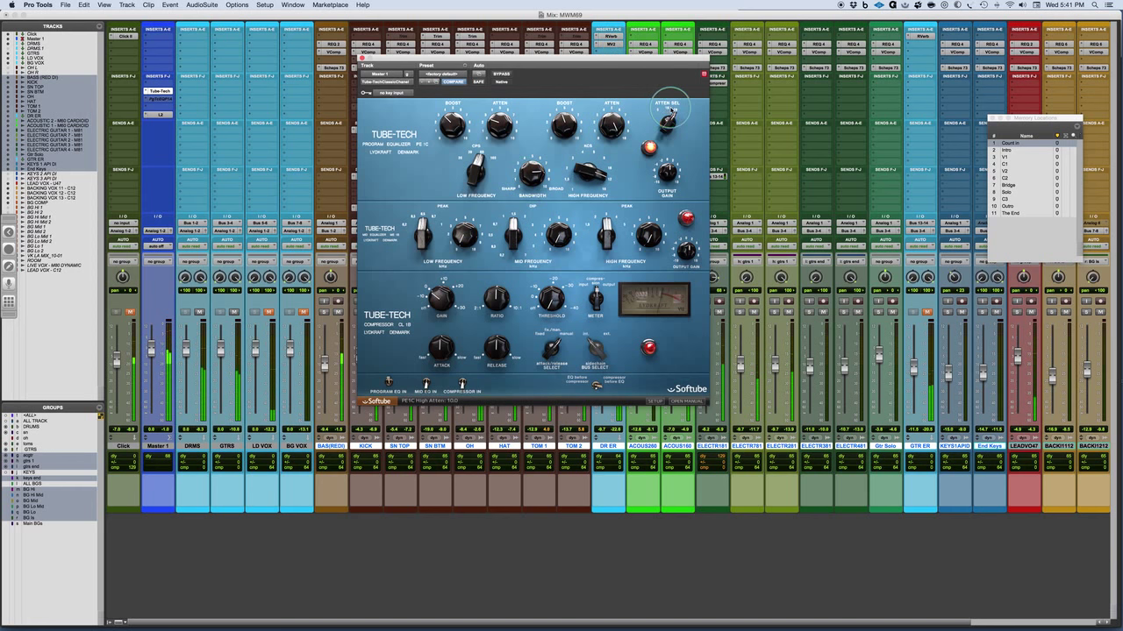
left_click_drag(612, 125, 621, 226)
mouse_move(612, 127)
left_mouse_down()
mouse_move(610, 105)
mouse_move(606, 122)
mouse_move(668, 123)
mouse_move(608, 134)
left_mouse_up()
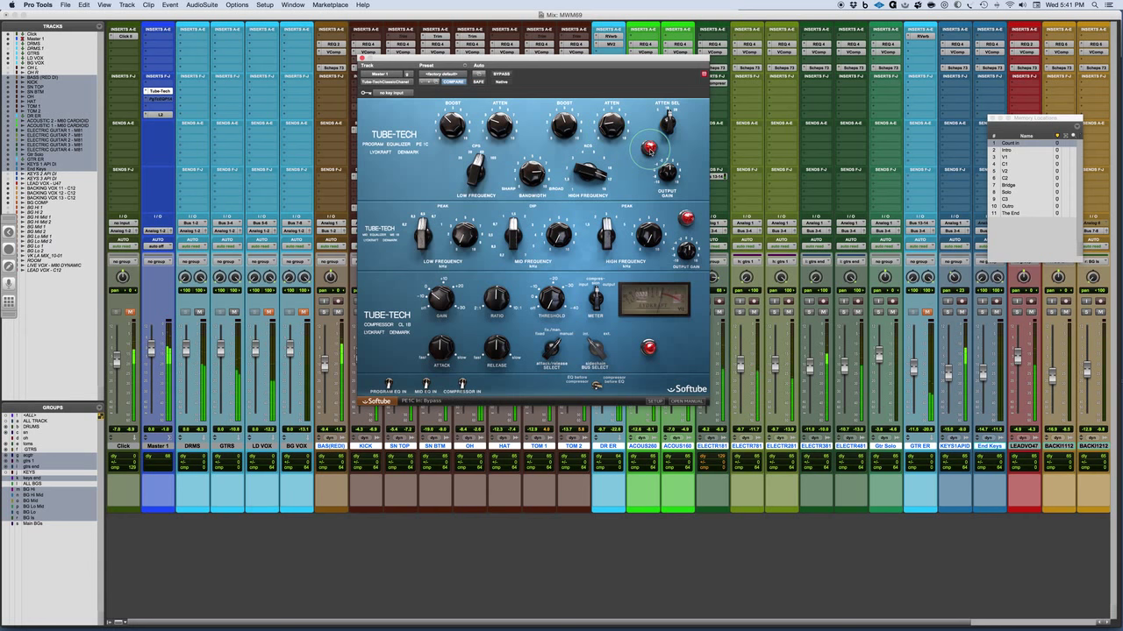
Step: Trim the high attenuation to 1.1 and set its frequency to 10 kHz
mouse_move(606, 128)
left_mouse_down()
mouse_move(606, 158)
mouse_move(605, 143)
left_mouse_up()
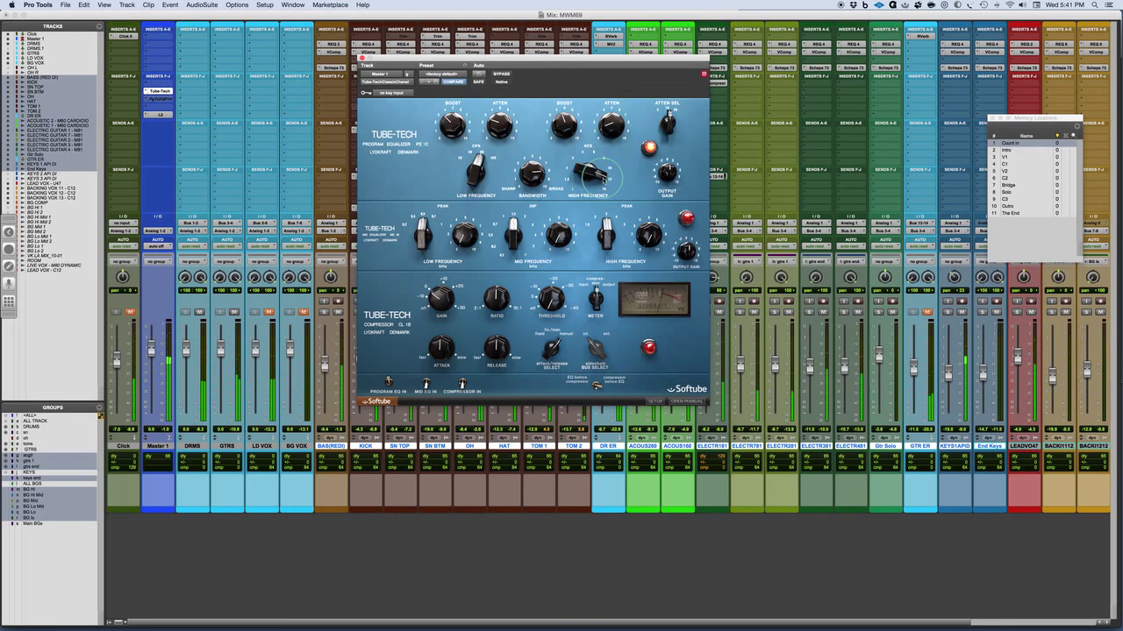
left_click_drag(596, 169, 605, 186)
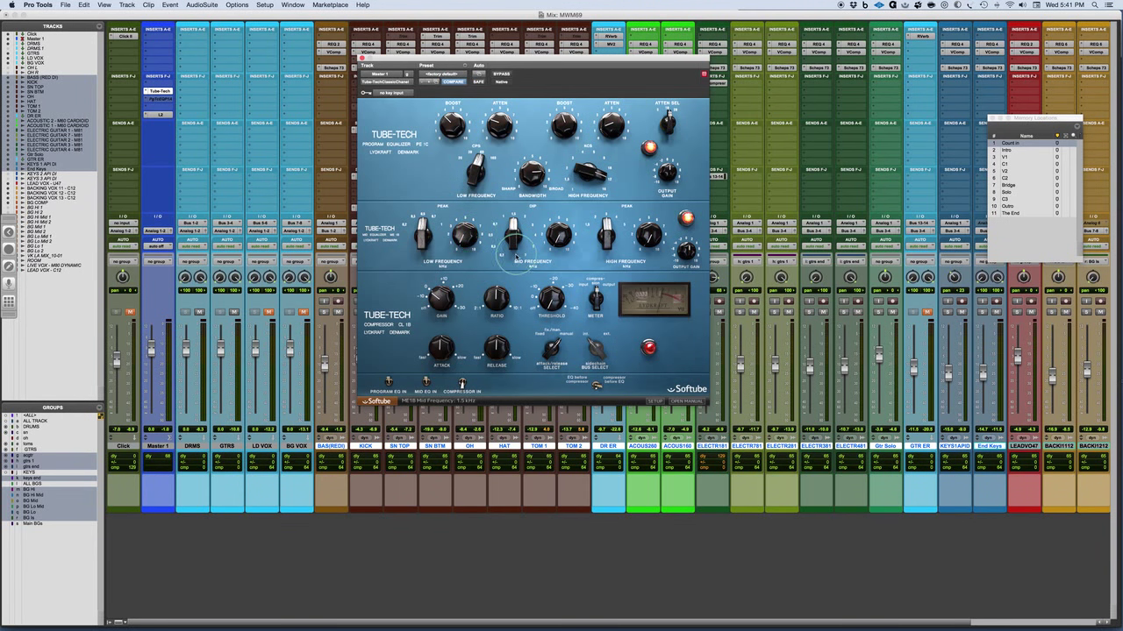
Step: Set the mid frequency to 0.2 kHz and the mid dip to 2.6
left_click_drag(505, 265, 515, 265)
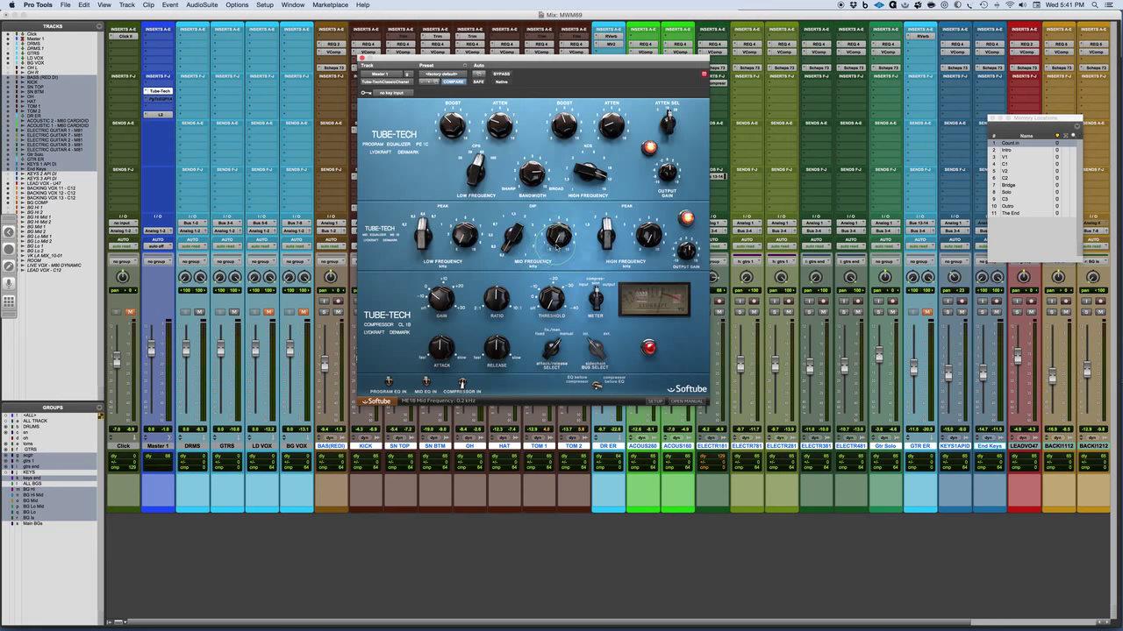
left_click_drag(556, 235, 556, 214)
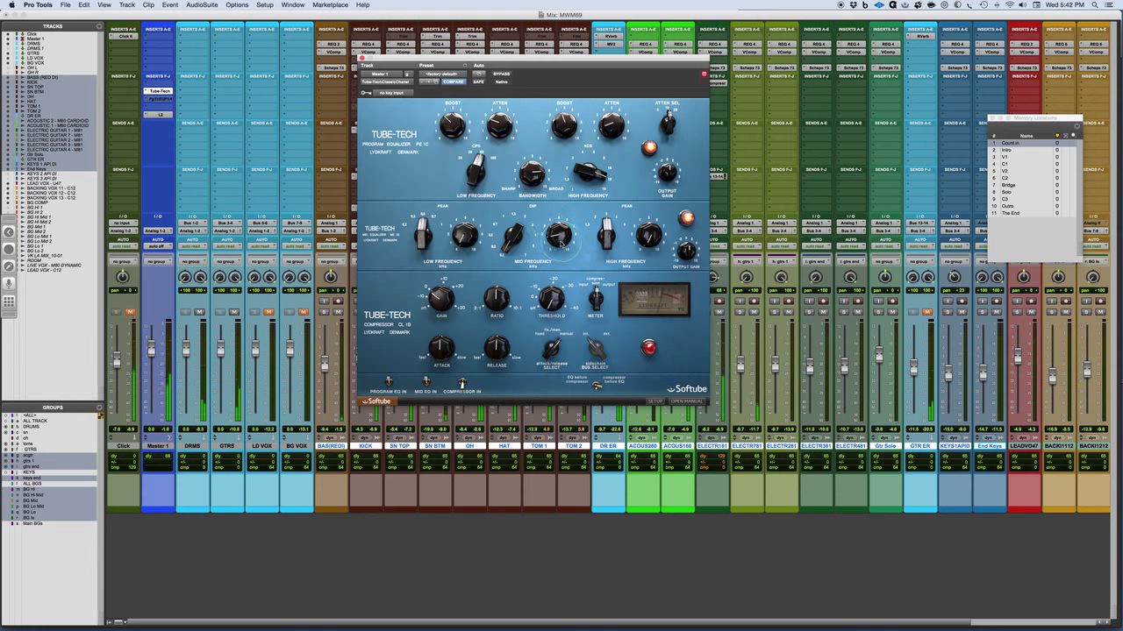
mouse_move(554, 234)
left_mouse_down()
mouse_move(554, 218)
mouse_move(554, 237)
left_mouse_up()
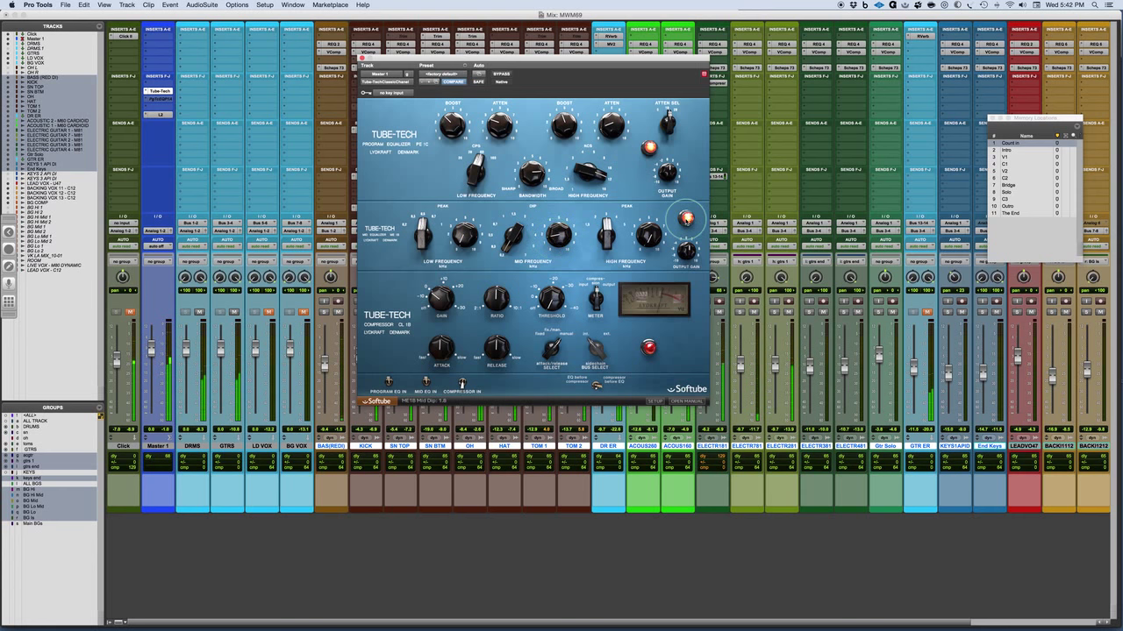
Step: Toggle the mid EQ In/Bypass lamp to compare the mid dip on and off
left_click(685, 218)
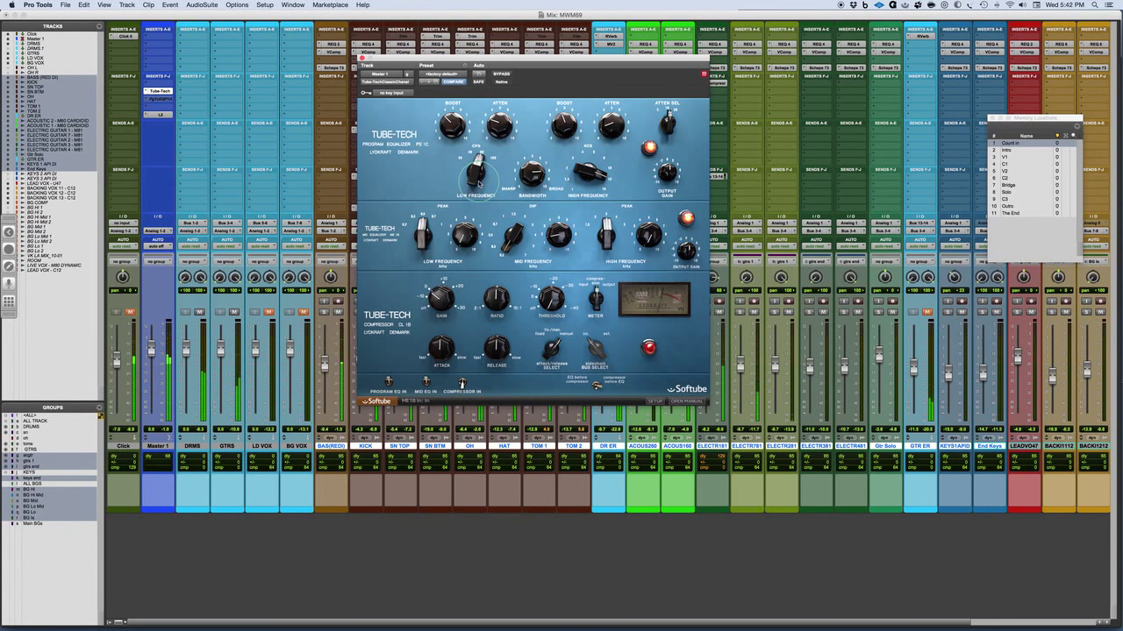
left_click(686, 219)
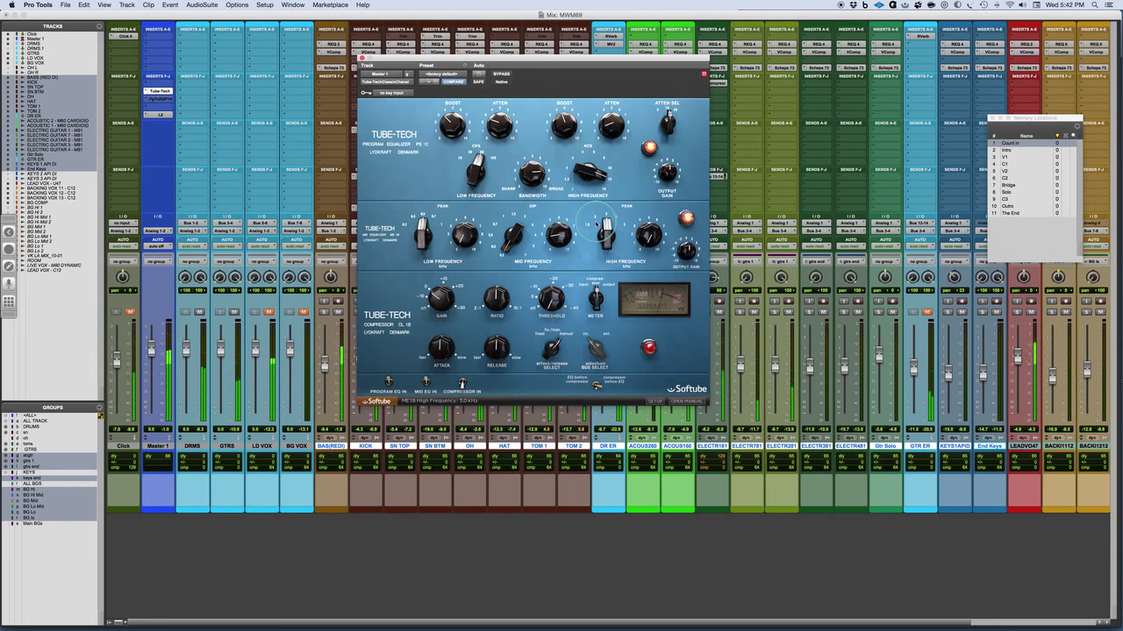
Step: Raise the mid EQ high peak to 5.0 kHz, then A/B the mid section, ending bypassed
left_click_drag(597, 224, 649, 235)
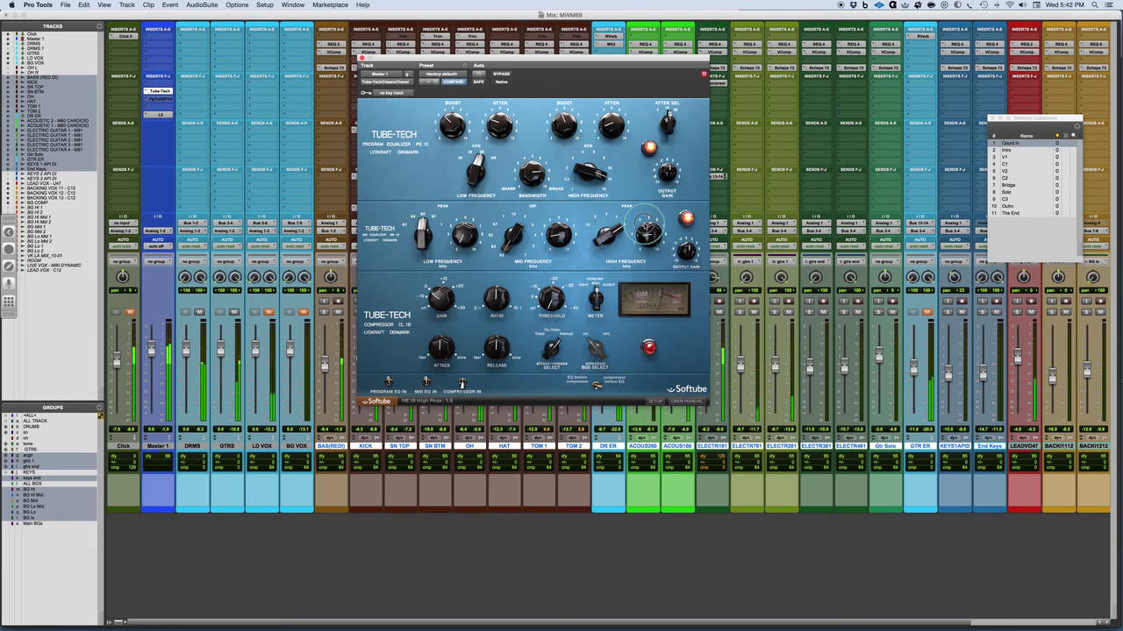
left_click(686, 217)
left_click(686, 216)
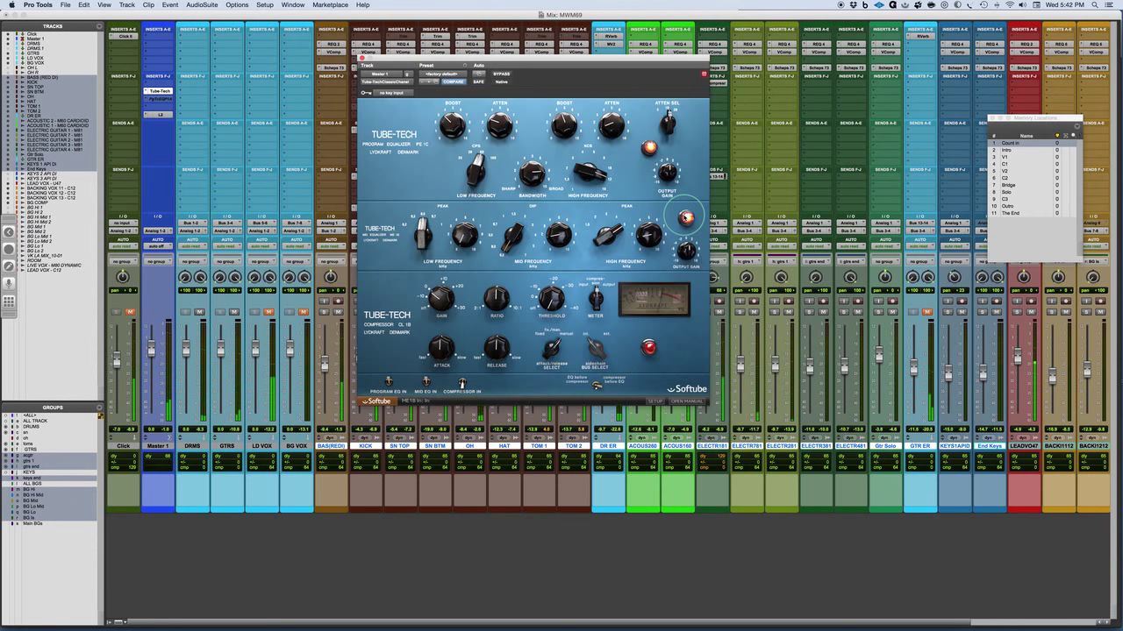
left_click(686, 217)
Step: Restore the mid EQ, then A/B the whole Tube-Tech plug-in, ending with it active
left_click(686, 217)
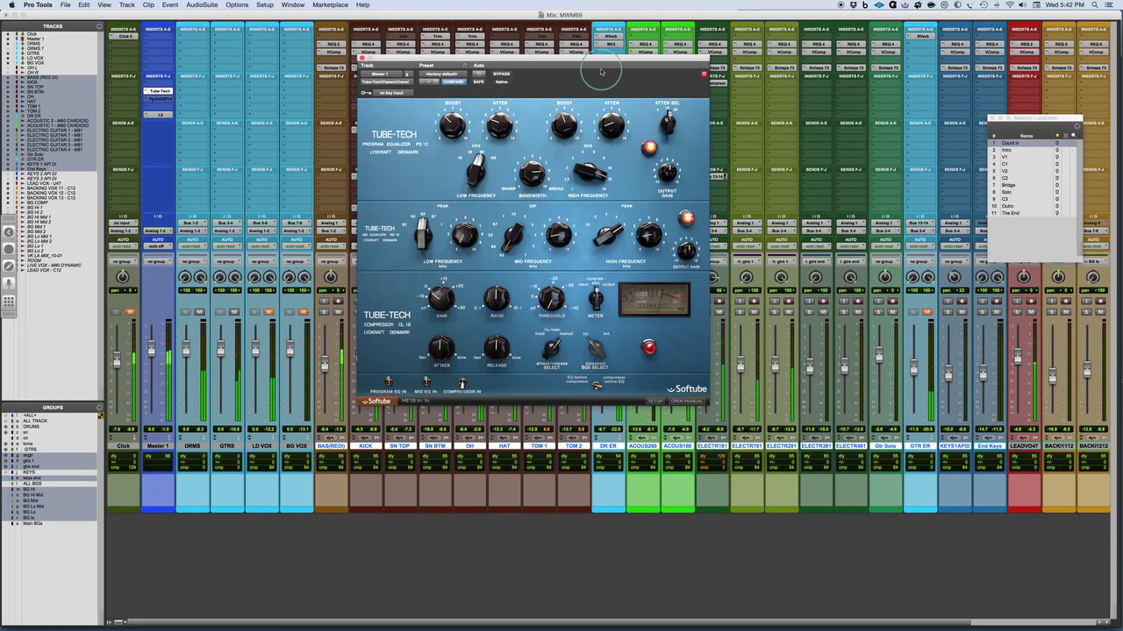
left_click(500, 76)
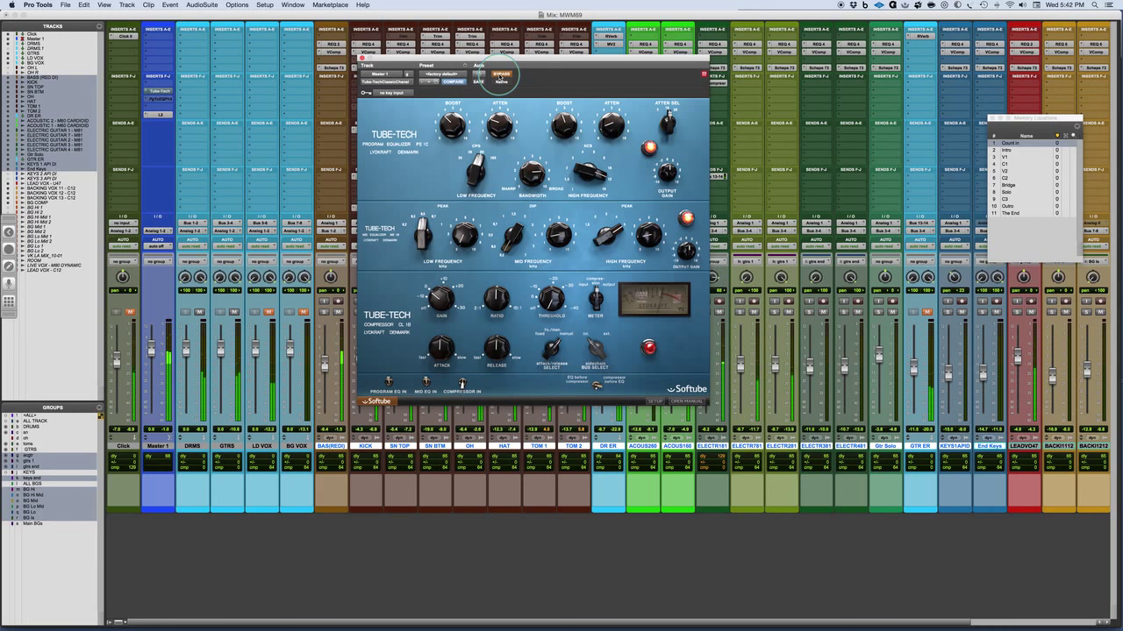
left_click(500, 75)
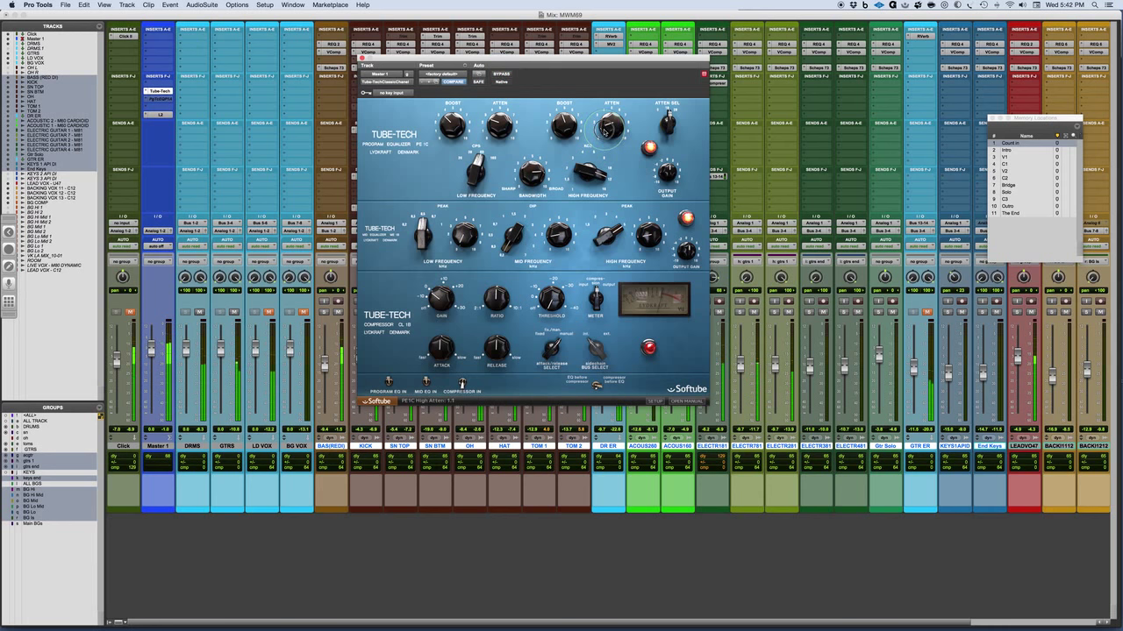
left_click(499, 75)
left_click(500, 76)
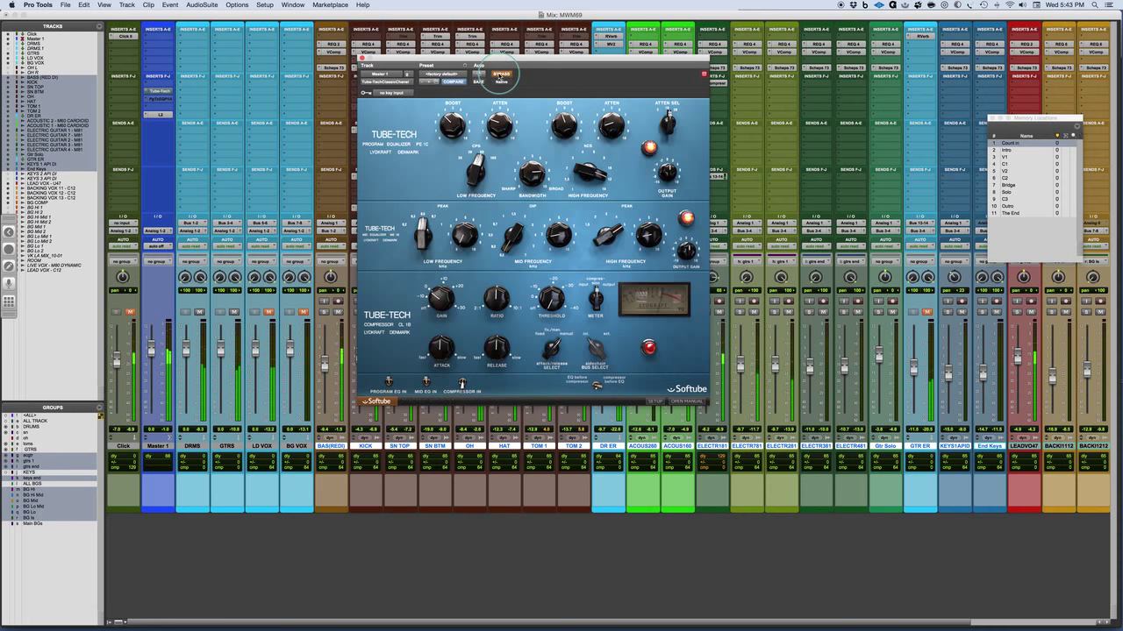
left_click(500, 76)
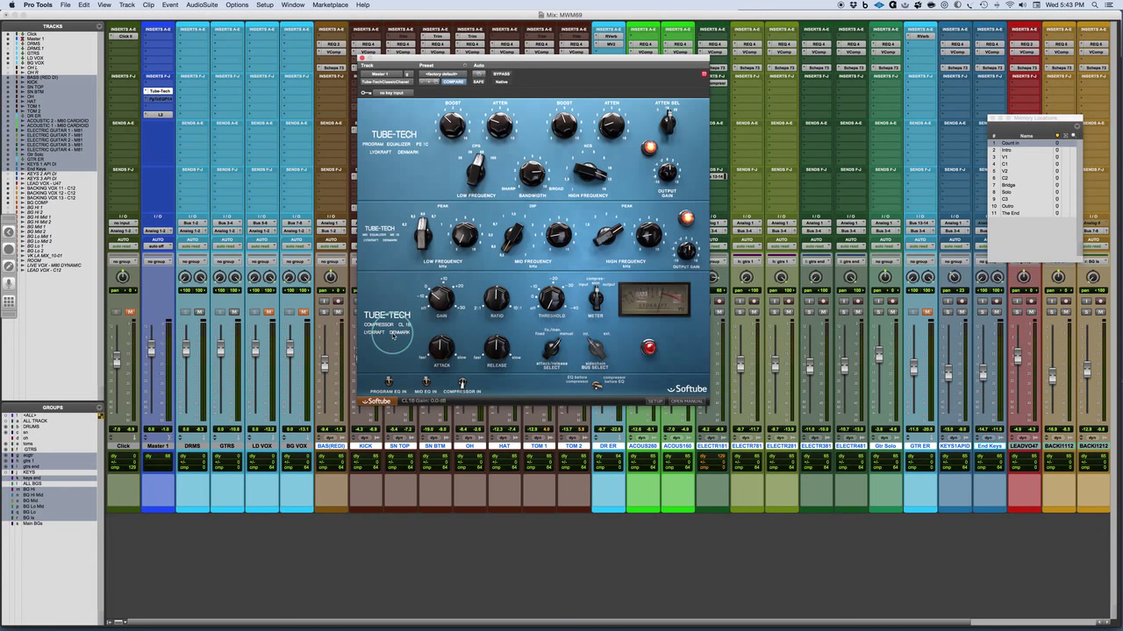
Step: Engage the Tube-Tech compressor, set attack/release select to Man and the meter to Comp
left_click(647, 349)
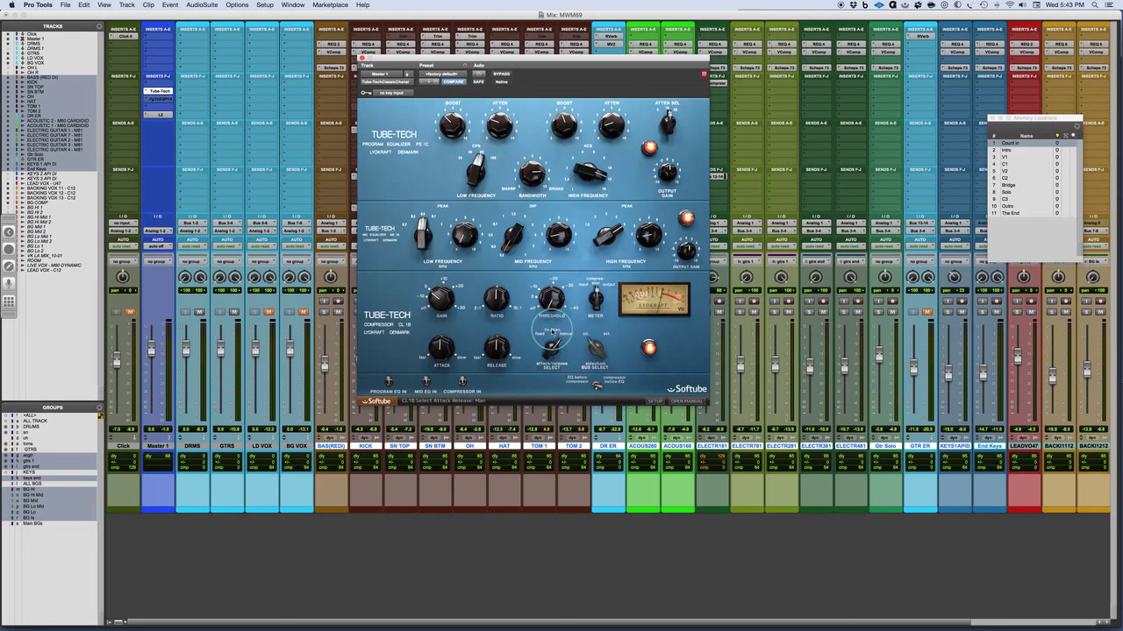
left_click(559, 339)
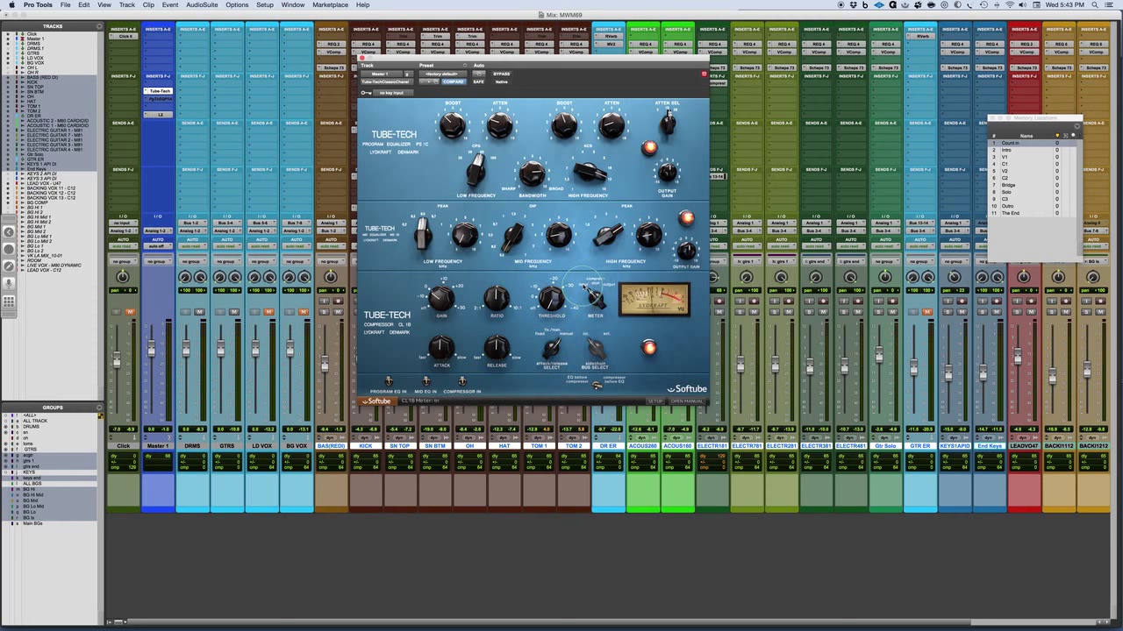
left_click(596, 298)
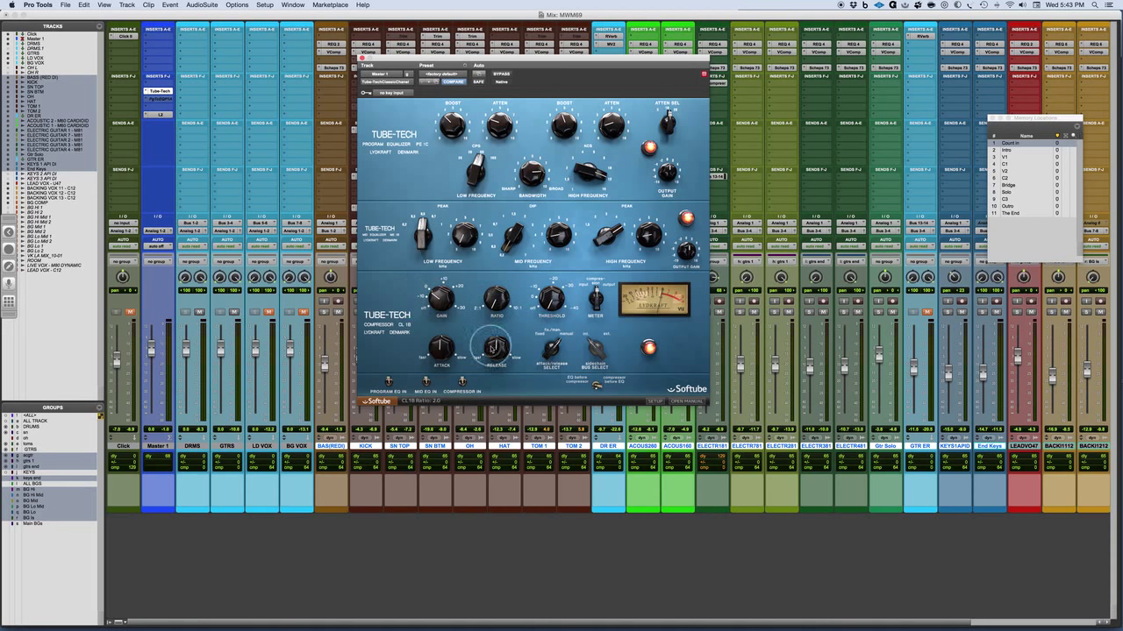
Step: Raise the compressor ratio to about 2.7 and adjust the release knob
mouse_move(497, 303)
left_mouse_down()
mouse_move(504, 250)
mouse_move(493, 332)
mouse_move(505, 391)
mouse_move(493, 303)
left_mouse_up()
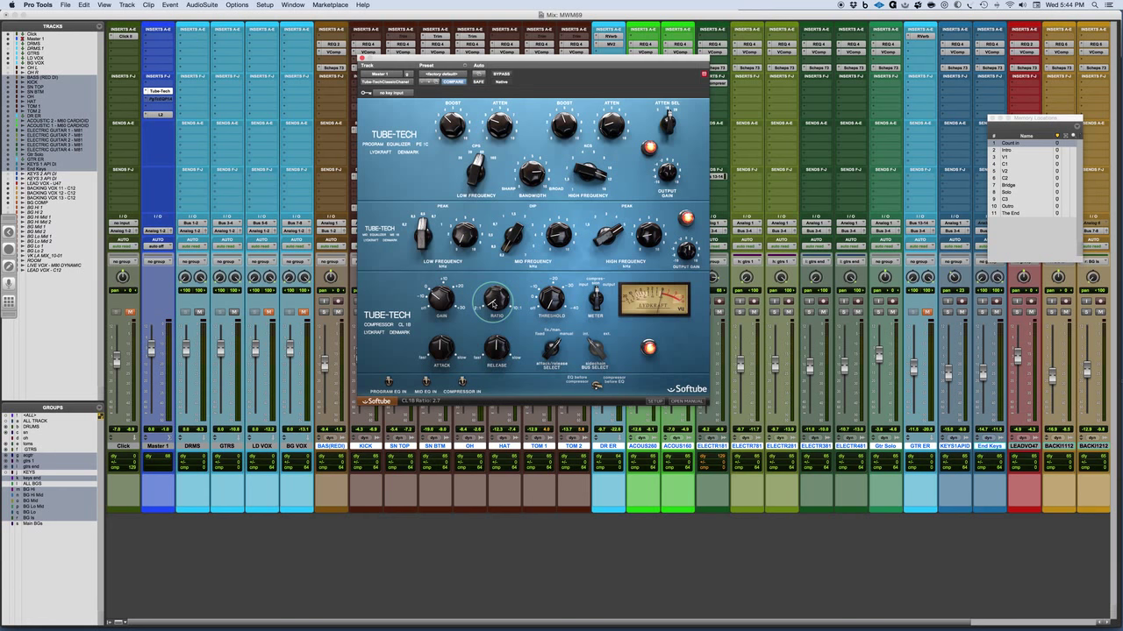
left_click_drag(497, 351, 437, 342)
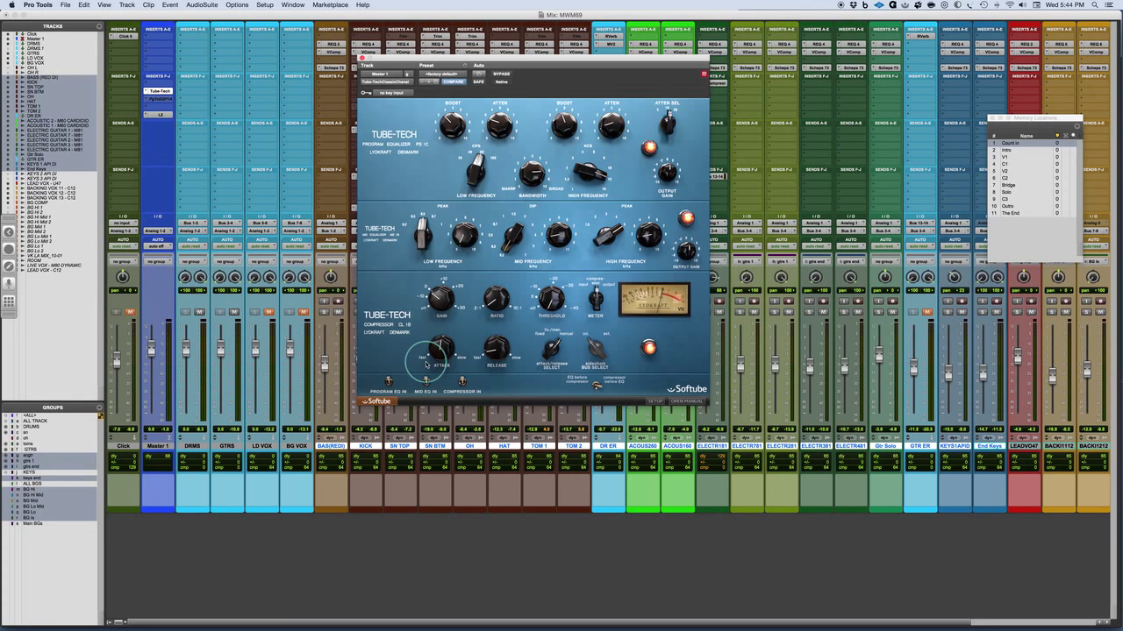
mouse_move(443, 347)
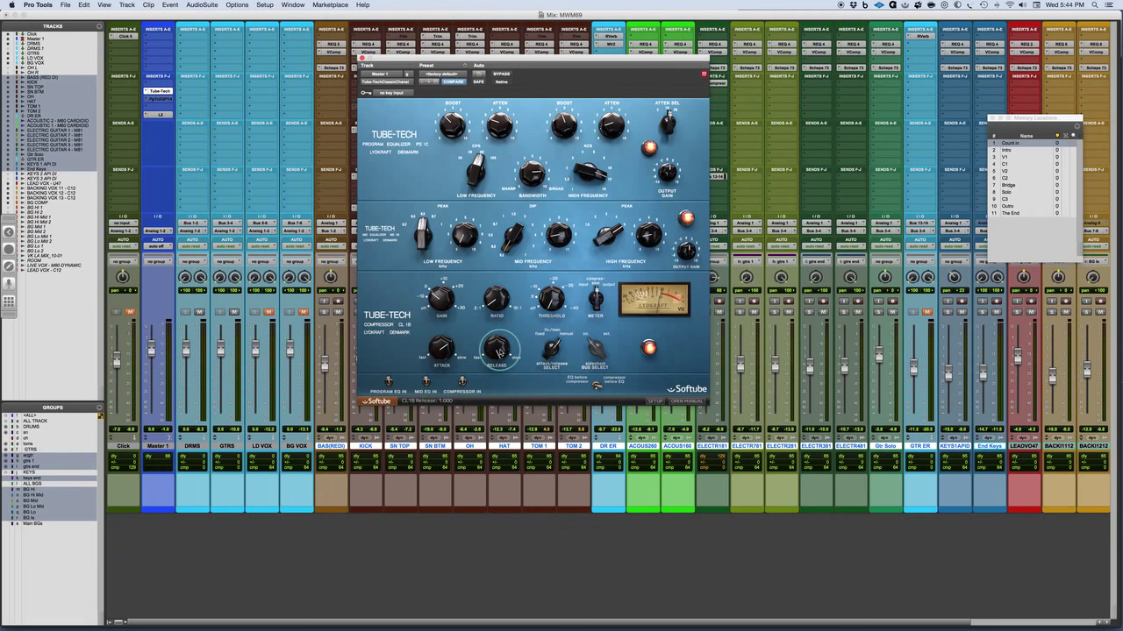
Step: Dial release to about 0.14, attack to 0.61, threshold near -6 dB, and makeup gain to 1.2 dB
left_click_drag(497, 353, 506, 439)
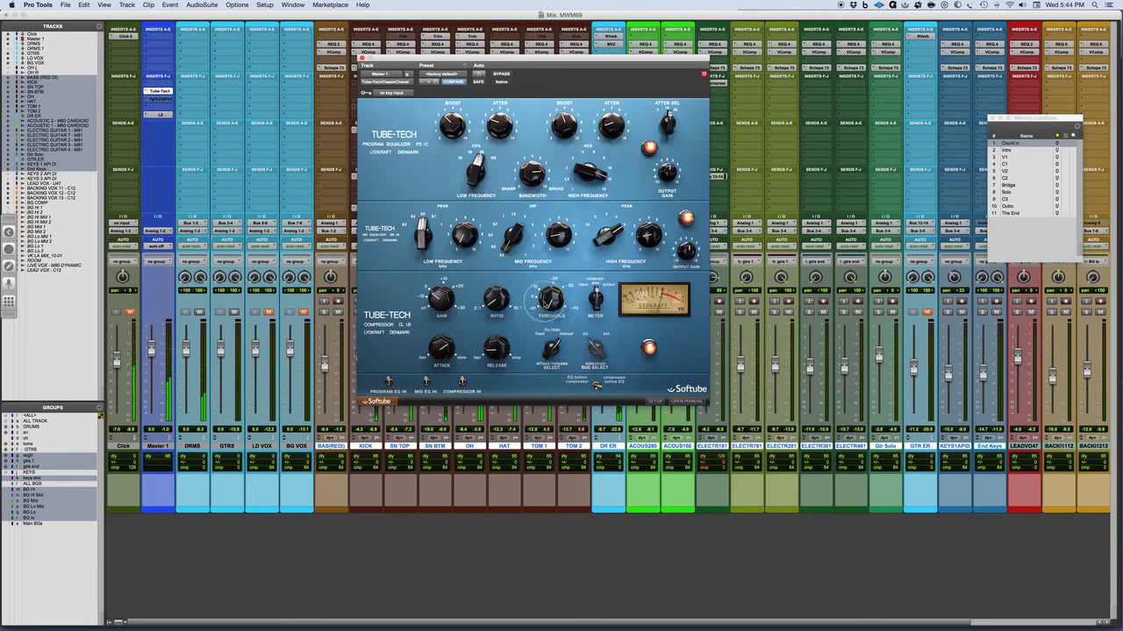
left_click_drag(548, 303, 542, 276)
left_click(490, 360)
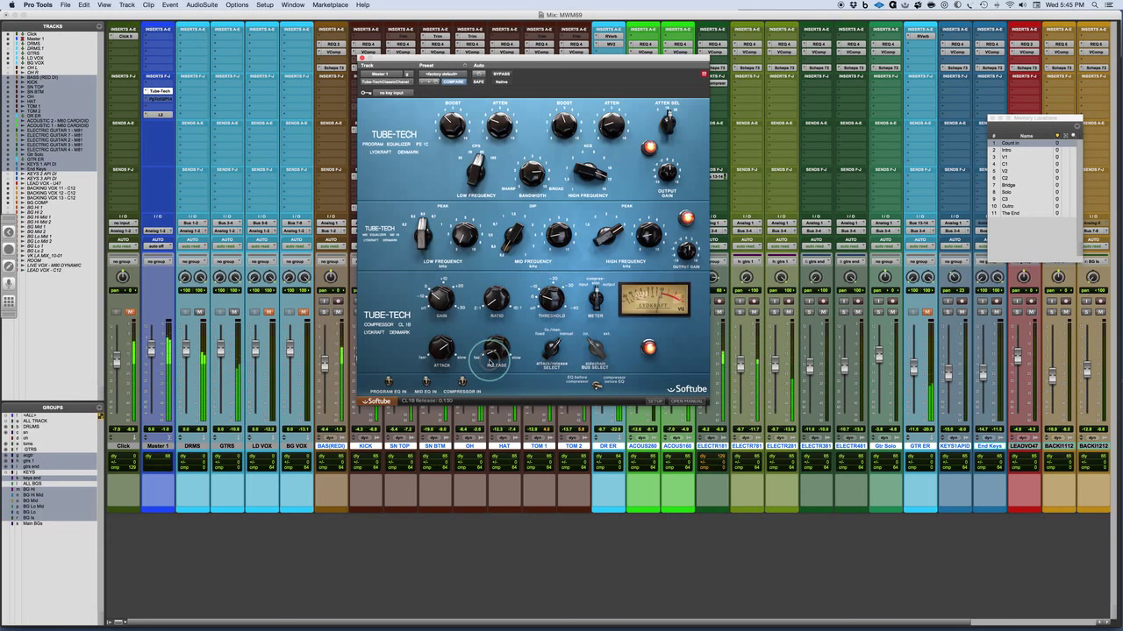
left_click(440, 355)
left_click_drag(440, 355, 440, 357)
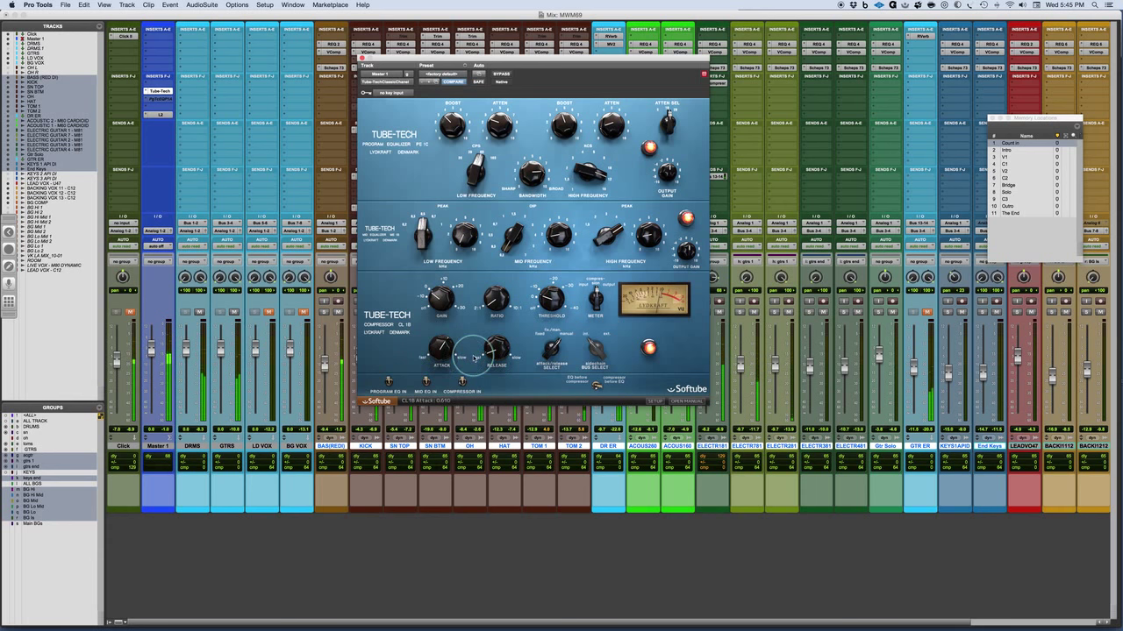
left_click_drag(548, 296, 544, 301)
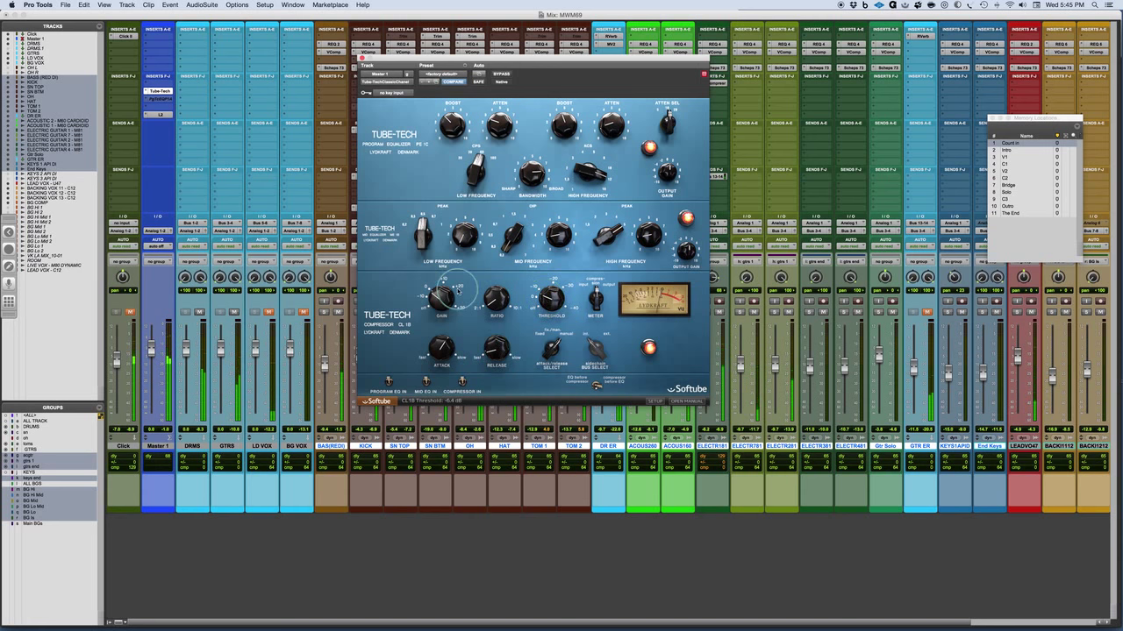
left_click_drag(444, 300, 443, 296)
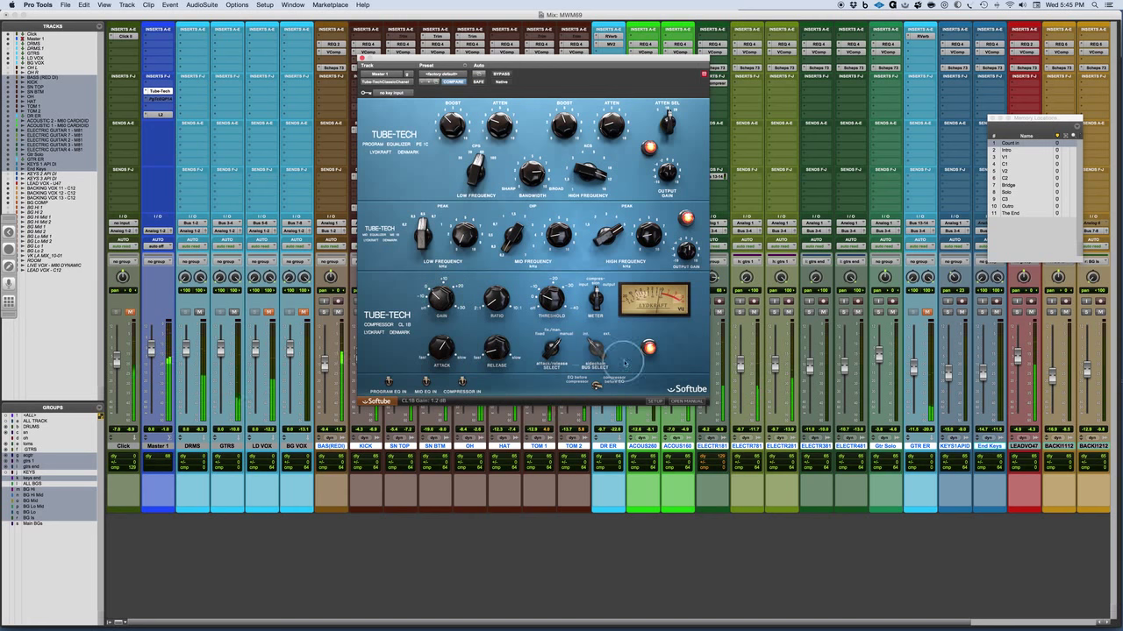
left_click(648, 349)
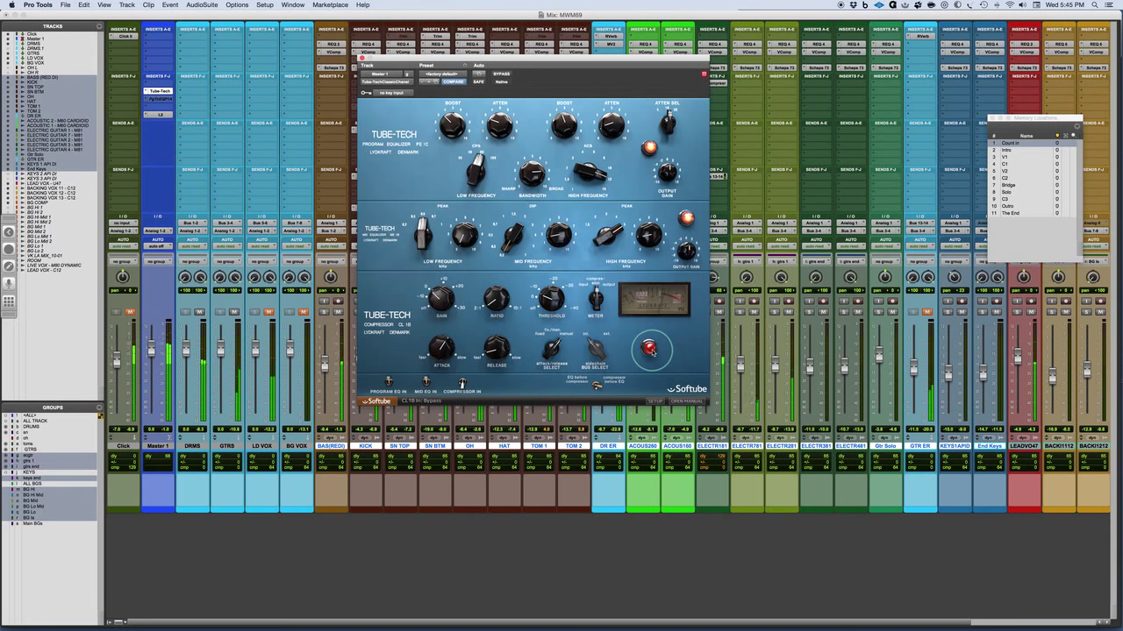
left_click(650, 350)
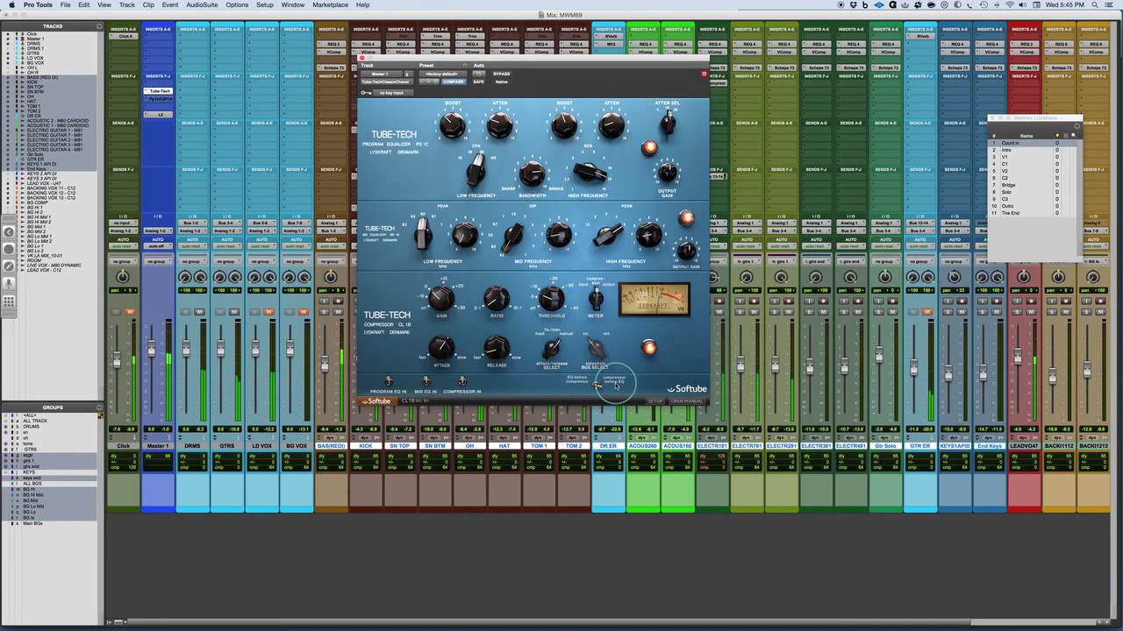
left_click(649, 348)
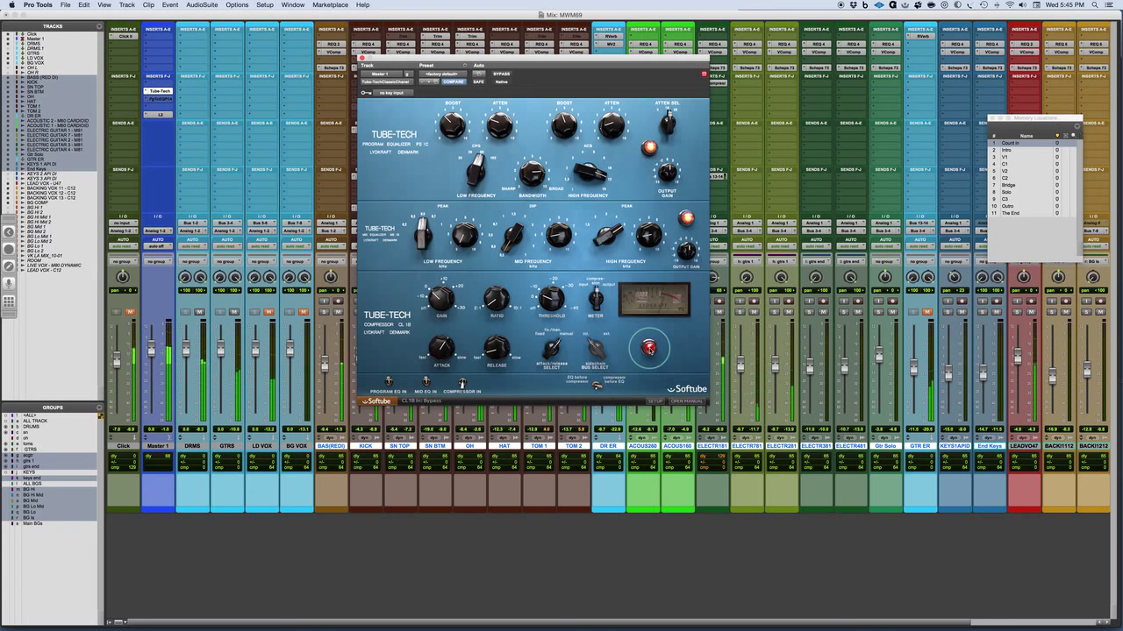
left_click(649, 348)
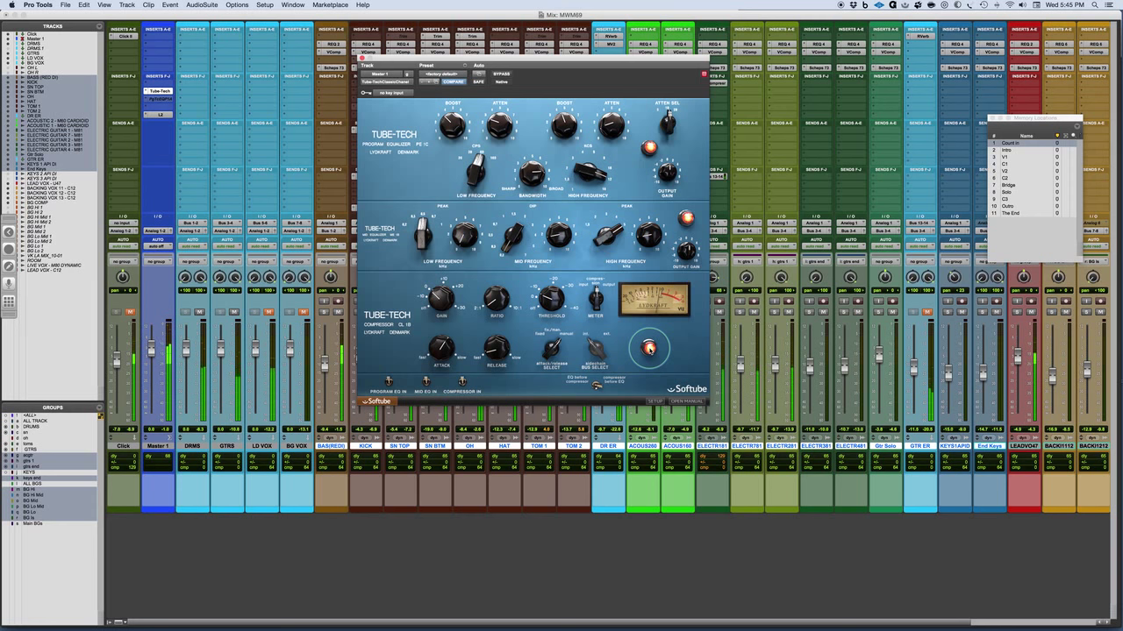
left_click(462, 382)
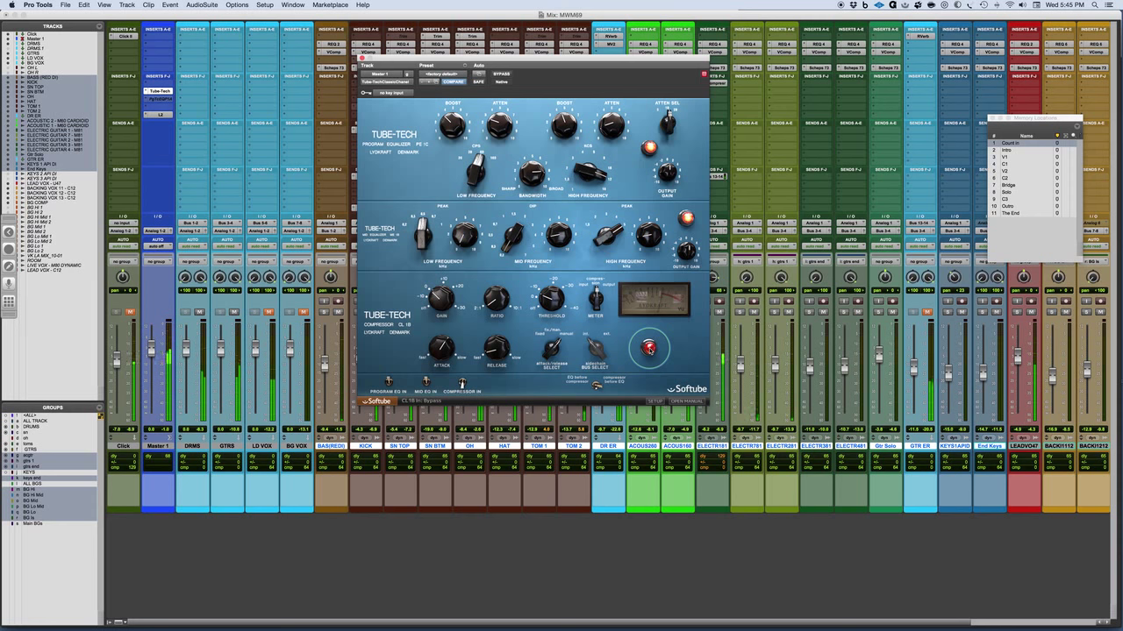
left_click(462, 382)
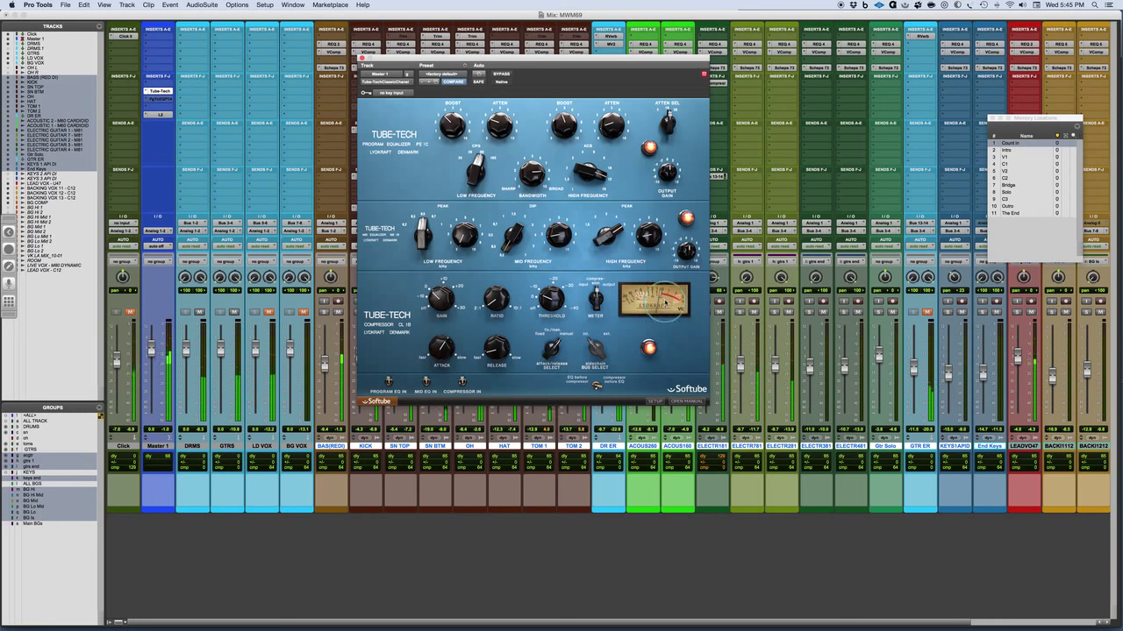
left_click(649, 348)
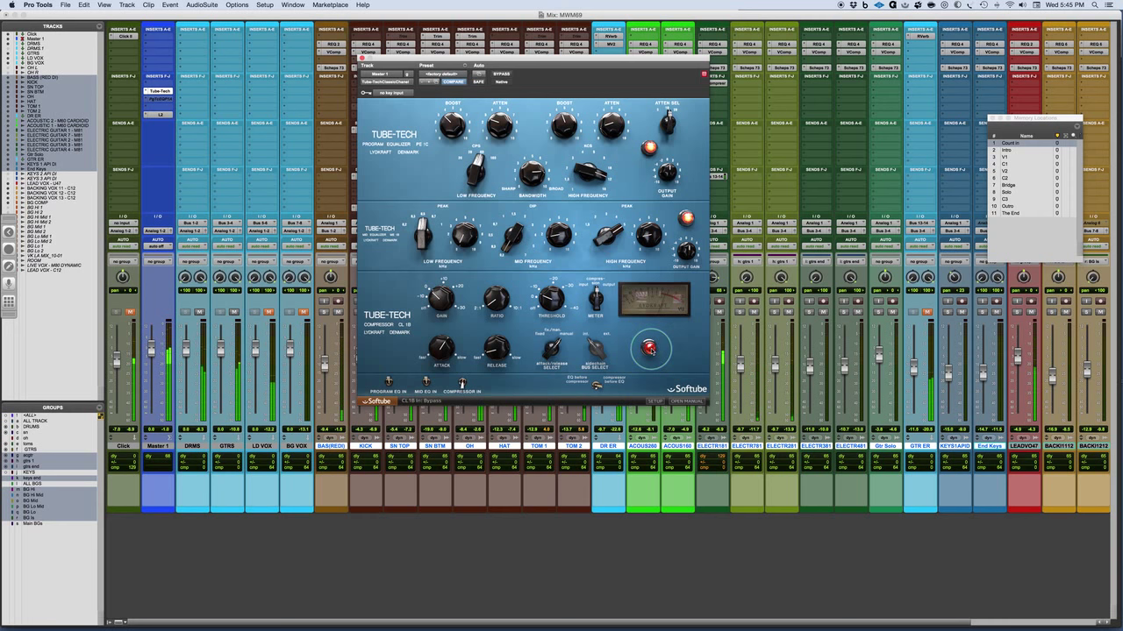
left_click(649, 348)
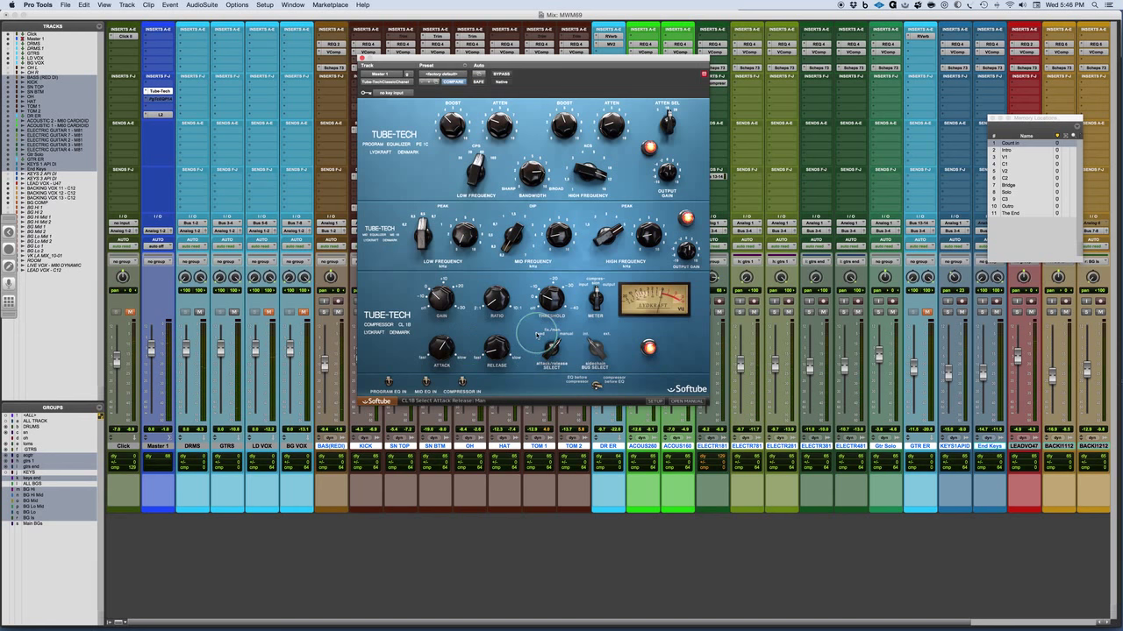
Step: Switch the compressor's attack/release select from Fix to F/M mode
left_click(537, 336)
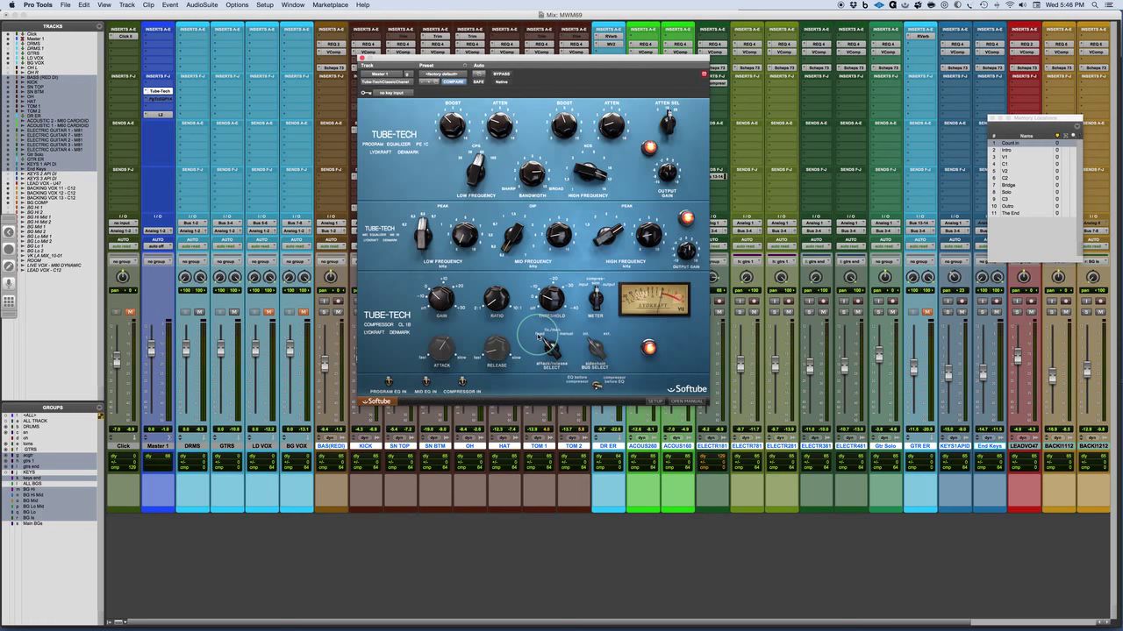
mouse_move(540, 337)
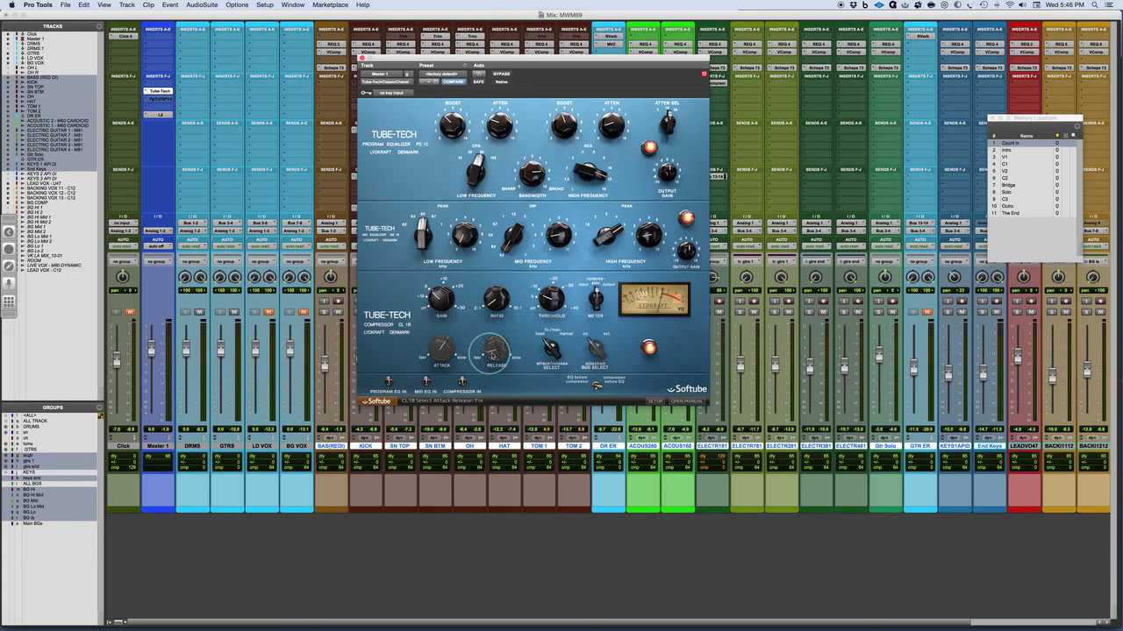
left_click(550, 339)
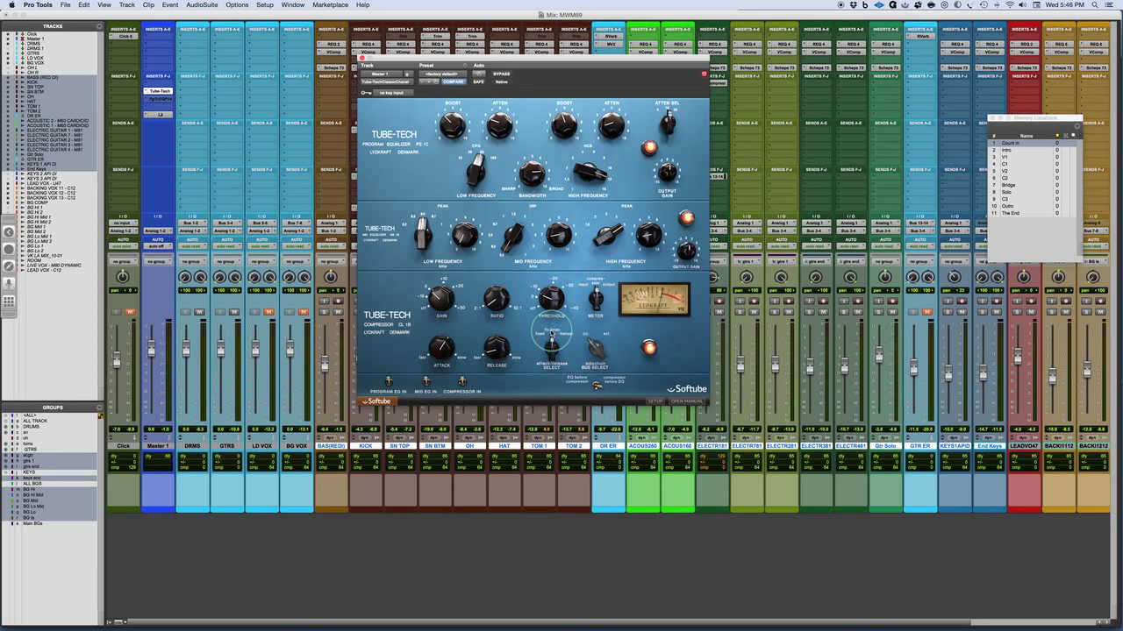
Step: Shorten the compressor attack to about 0.22
mouse_move(437, 350)
mouse_move(551, 343)
mouse_move(424, 369)
mouse_move(423, 369)
left_mouse_down()
mouse_move(436, 347)
mouse_move(435, 386)
mouse_move(437, 357)
left_mouse_up()
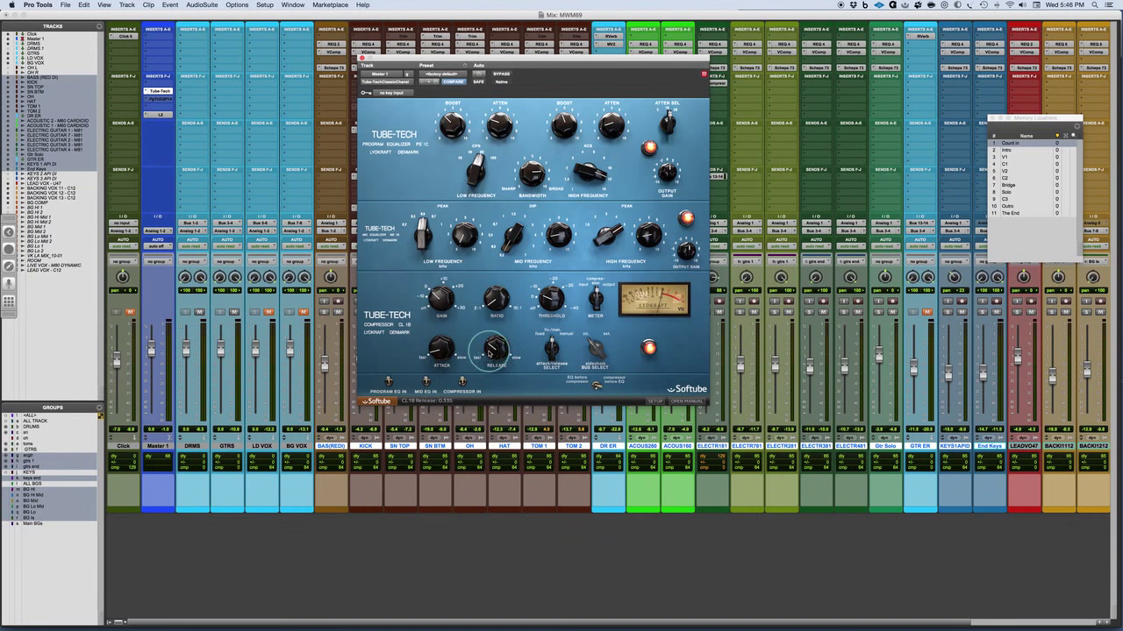
Step: Set the compressor threshold to -5.0 dB and the attack to 0.095
left_click_drag(436, 352, 421, 348)
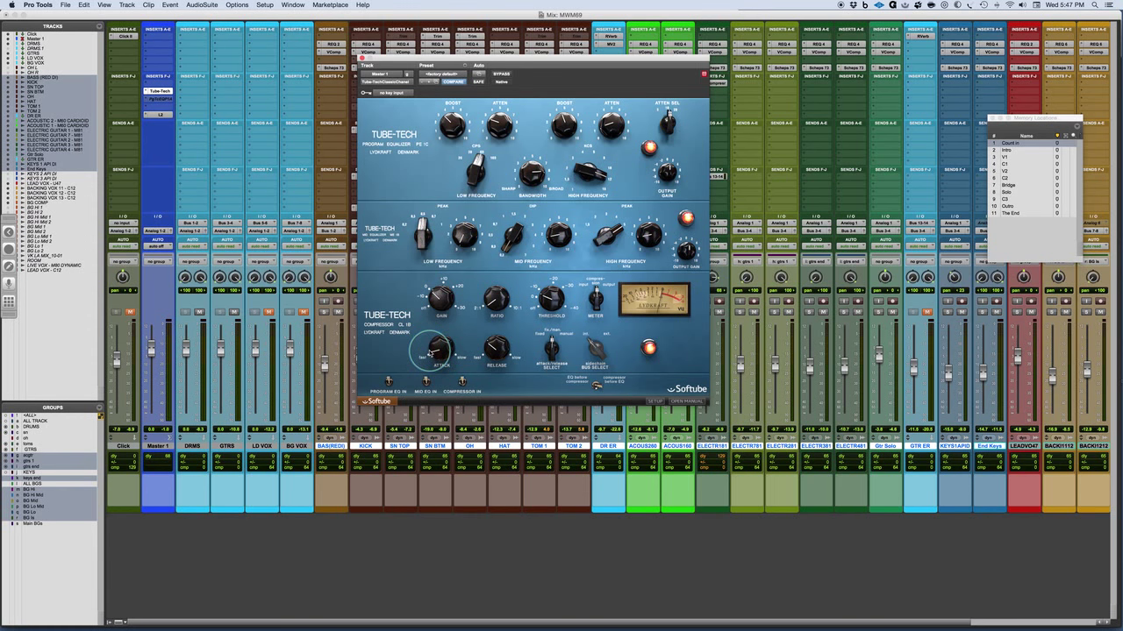
mouse_move(488, 354)
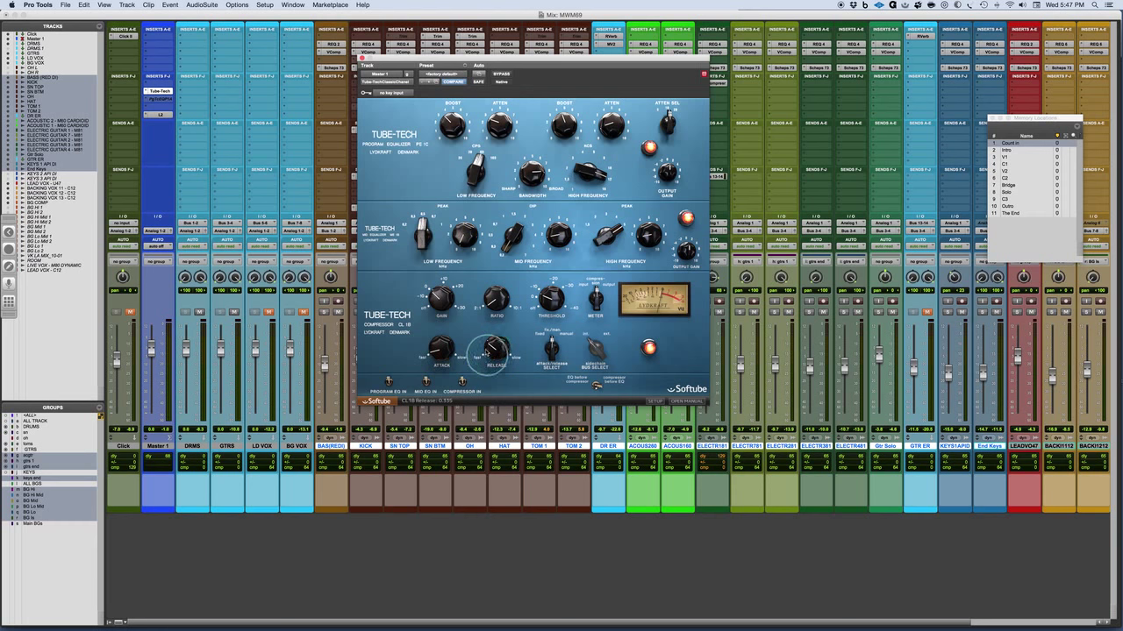
mouse_move(431, 356)
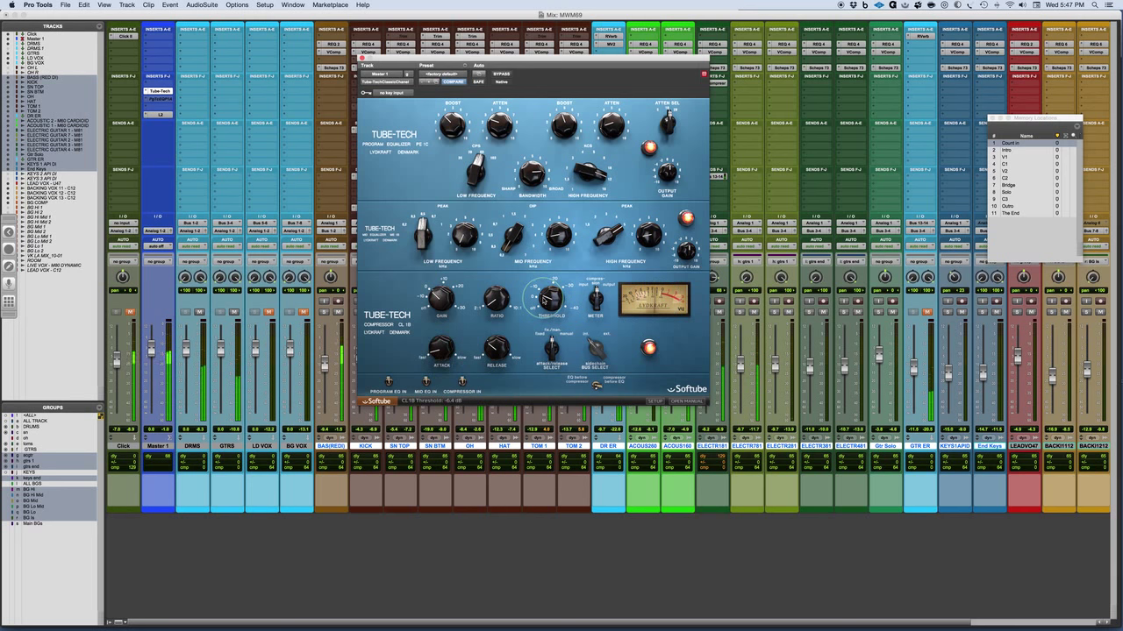
left_click_drag(547, 305, 543, 300)
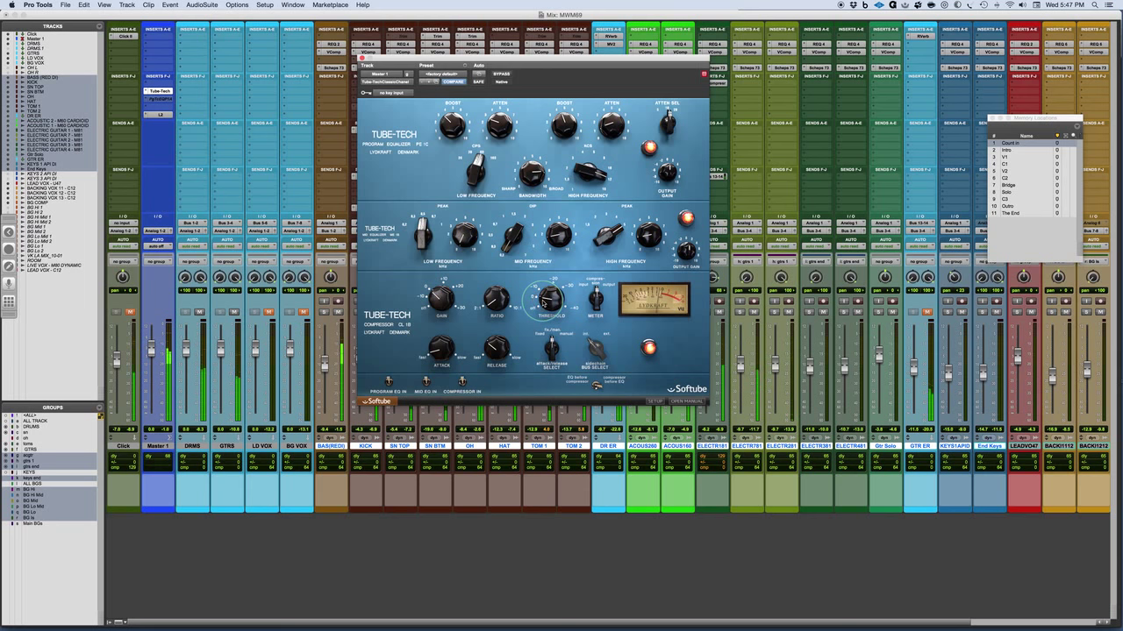
left_click_drag(442, 357, 439, 355)
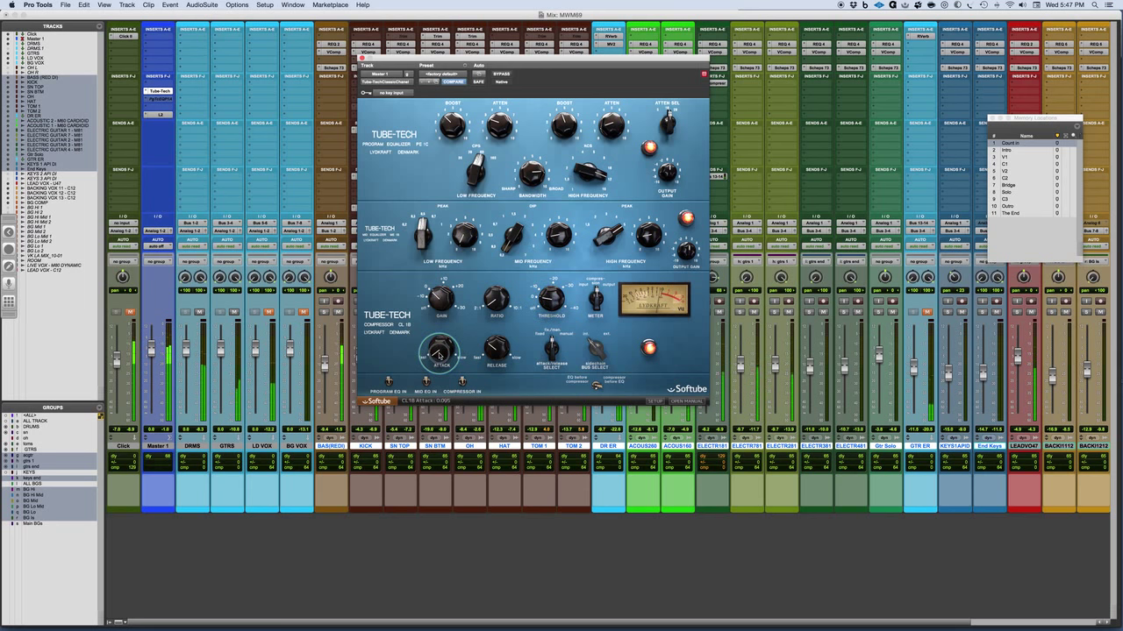
Step: Scroll the release knob to about 0.255
scroll(490, 358, "down", 3)
scroll(491, 352, "up", 3)
scroll(491, 353, "down", 3)
scroll(491, 356, "down", 2)
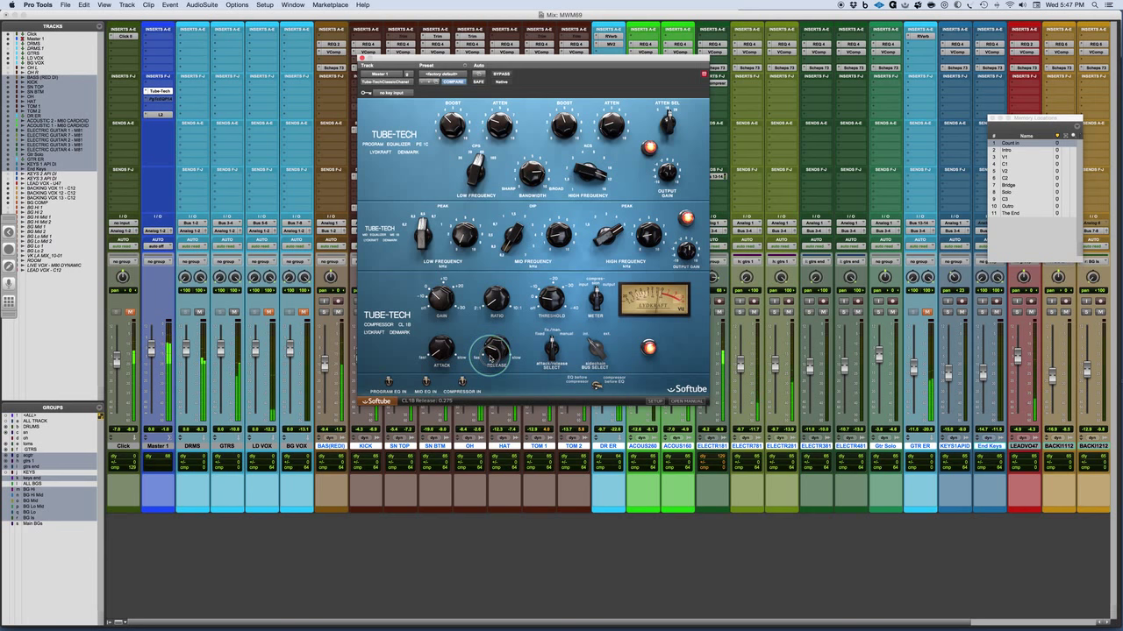
scroll(491, 358, "down", 2)
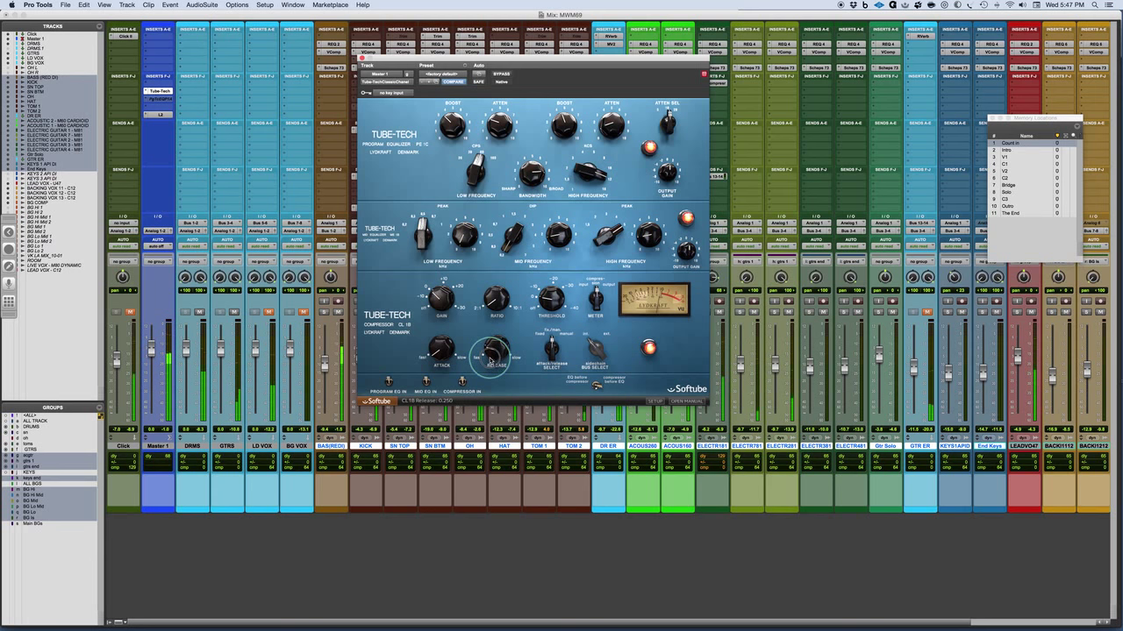
scroll(491, 357, "up", 1)
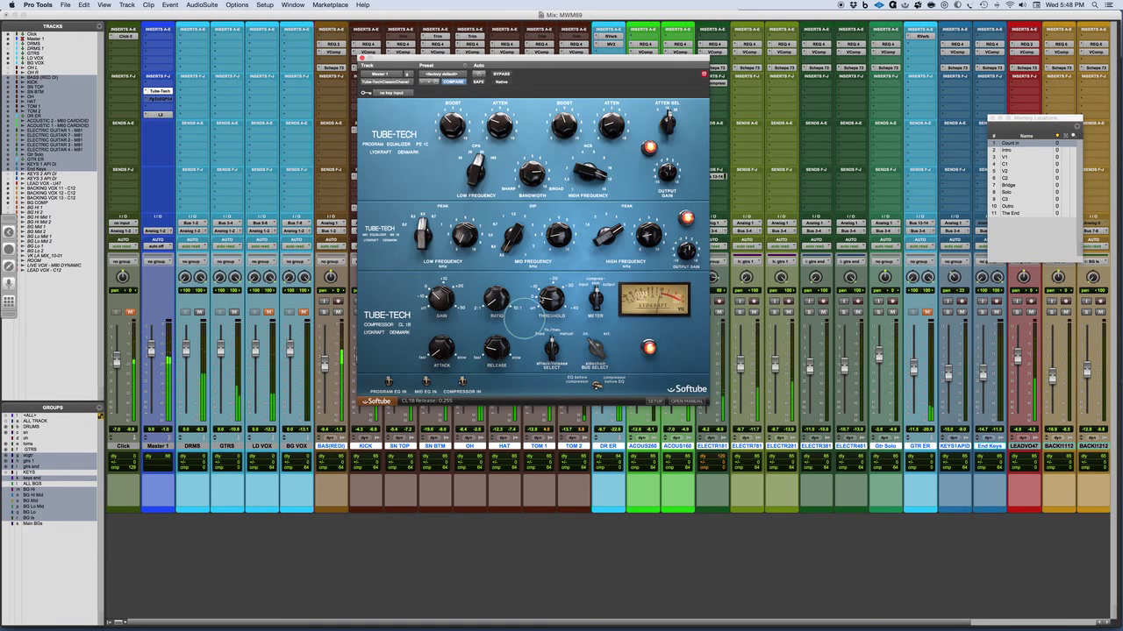
Step: A/B the compressor in and out twice, leaving it engaged
left_click(650, 347)
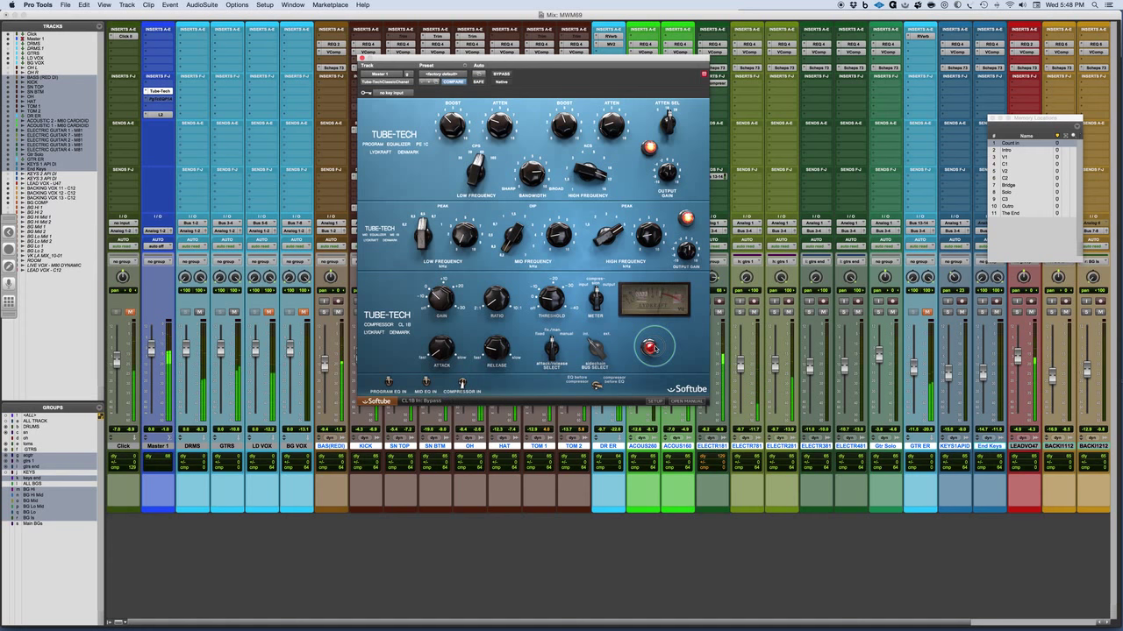
left_click(650, 348)
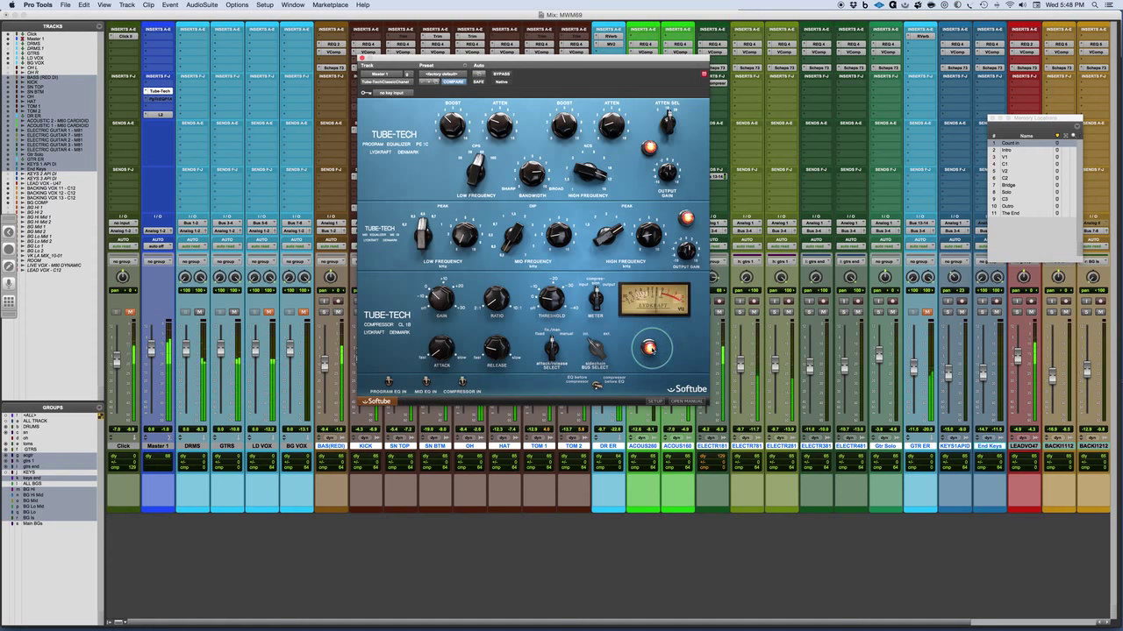
left_click(650, 347)
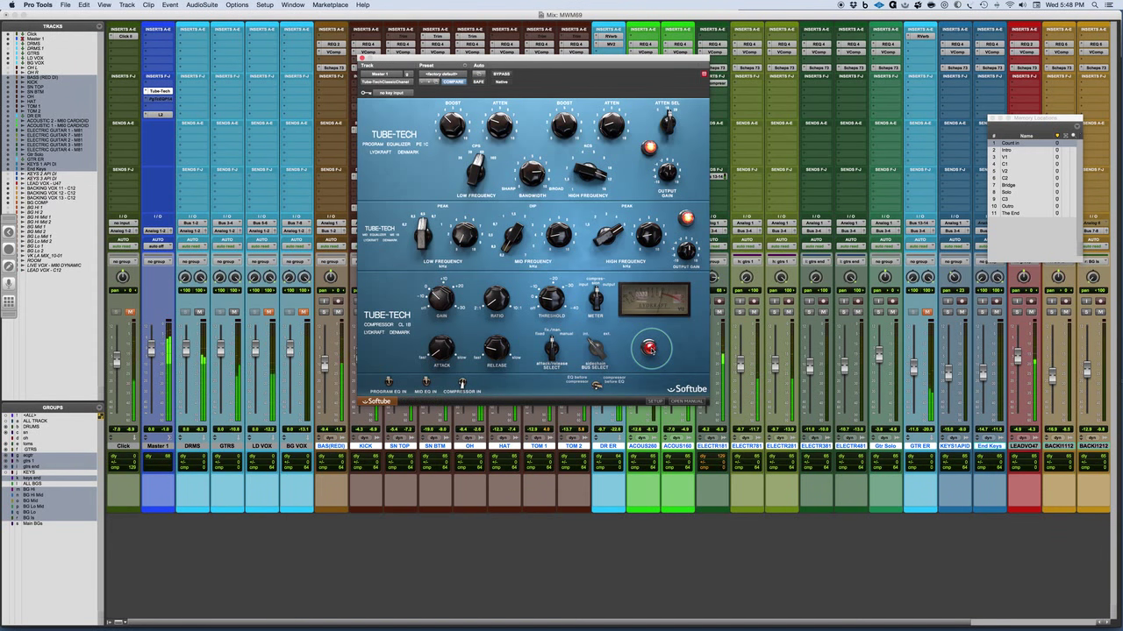
left_click(650, 347)
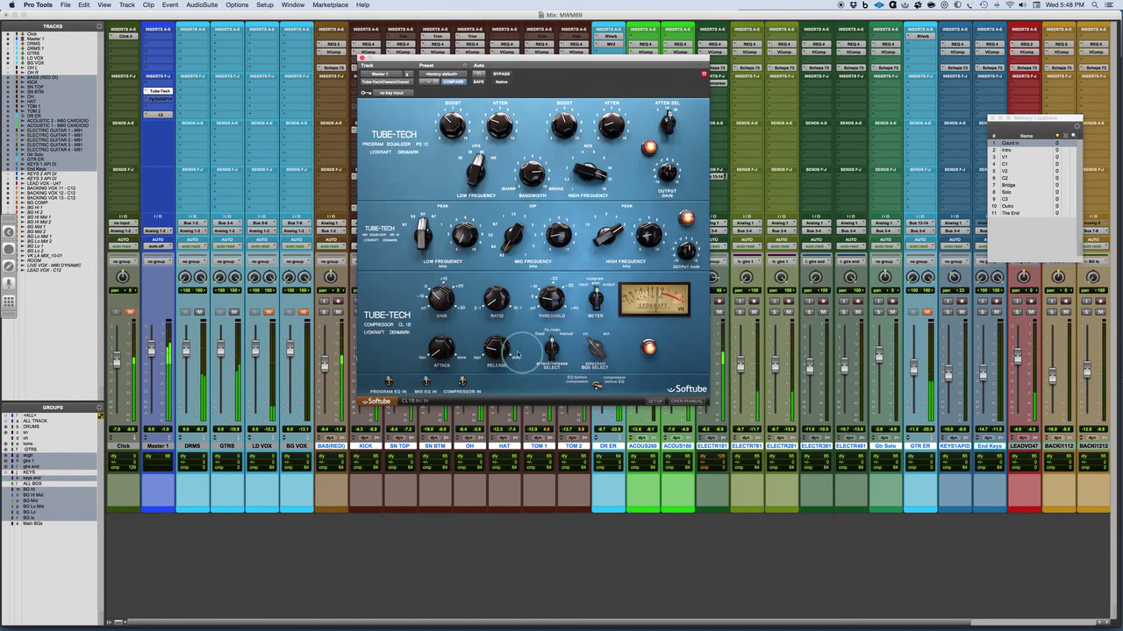
Step: Lengthen release to about 0.700, set threshold to -0.9 dB, and A/B the compressor
left_click_drag(494, 351, 501, 333)
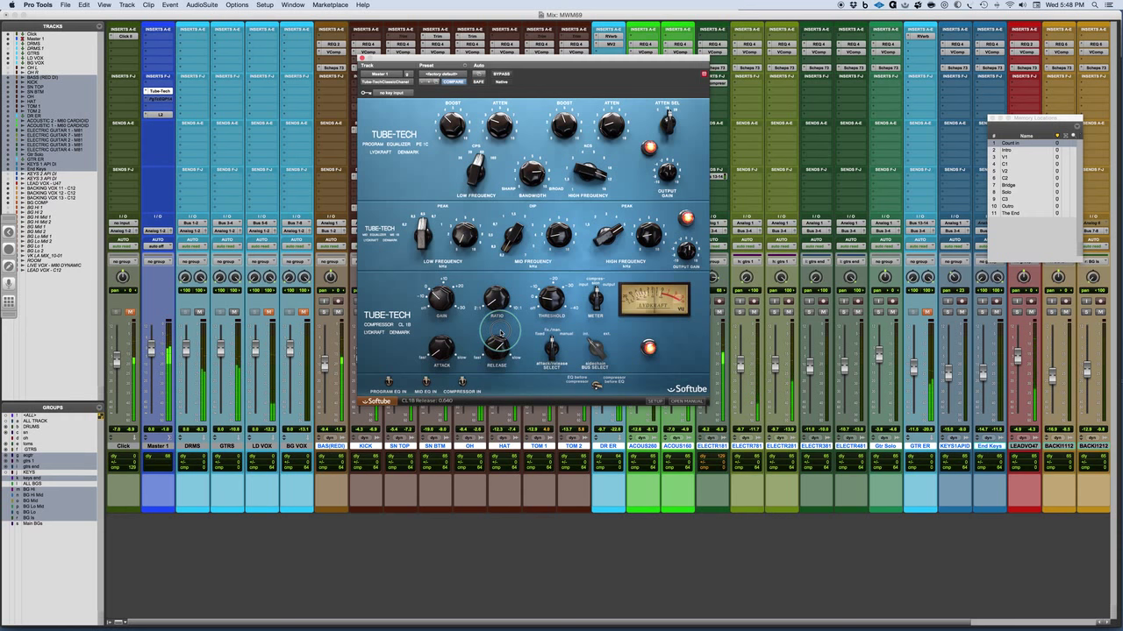
left_click_drag(553, 304, 549, 304)
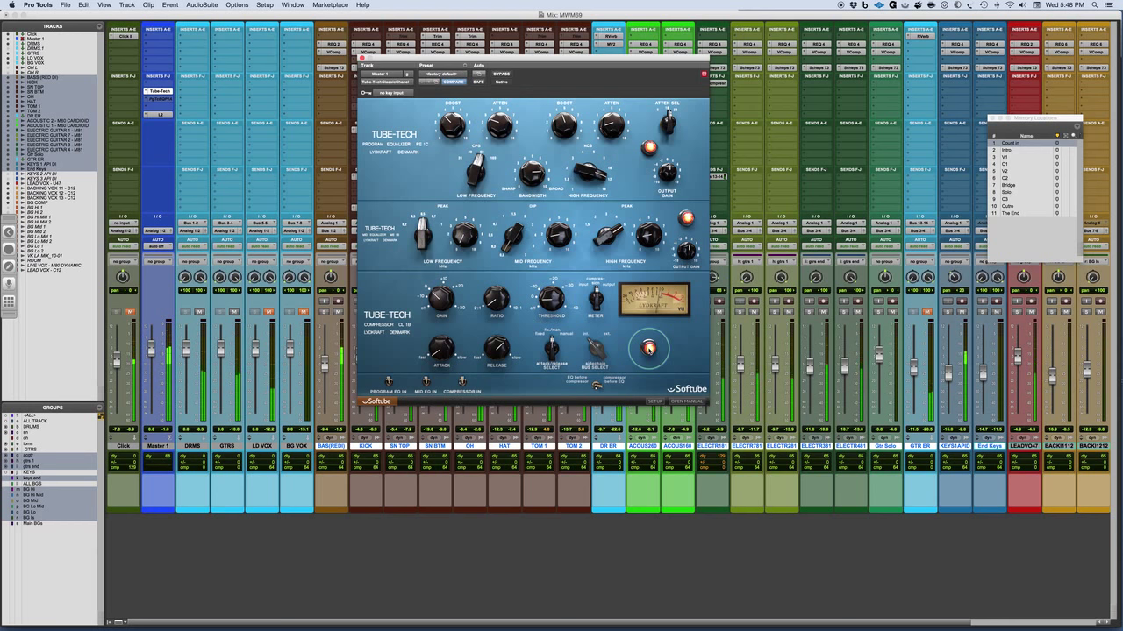
left_click(649, 349)
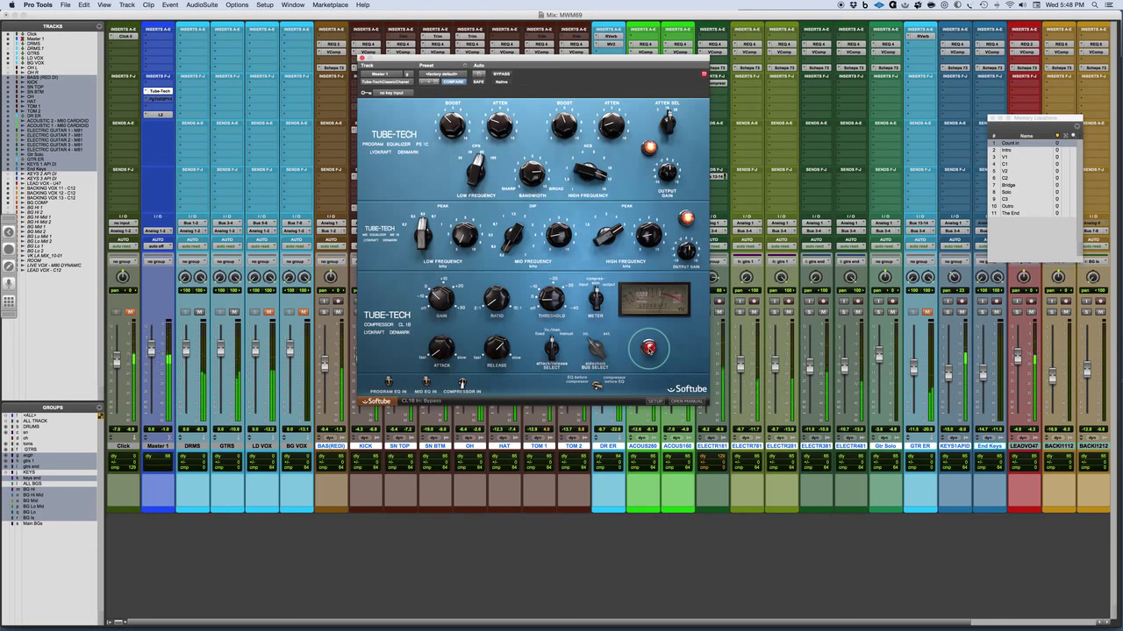
left_click(649, 348)
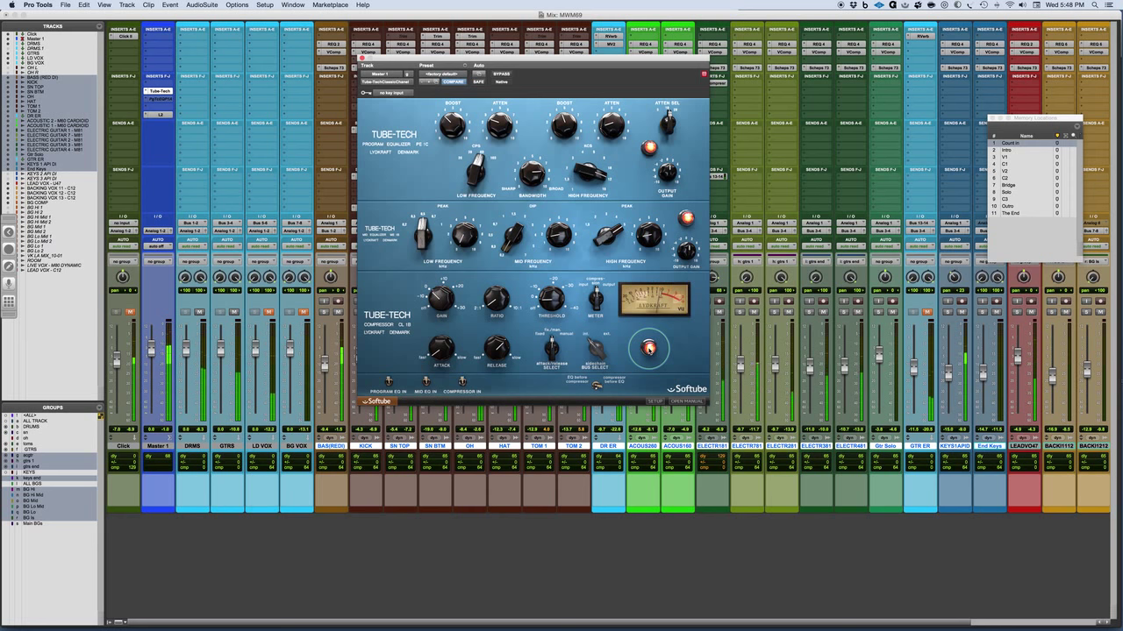
left_click(649, 348)
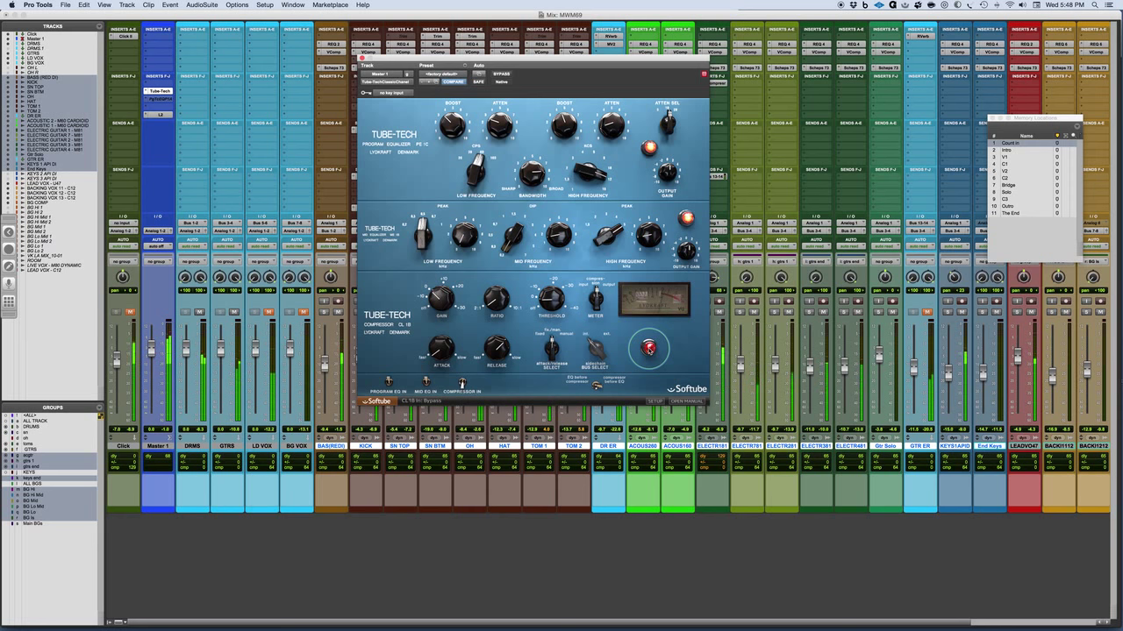
left_click(649, 348)
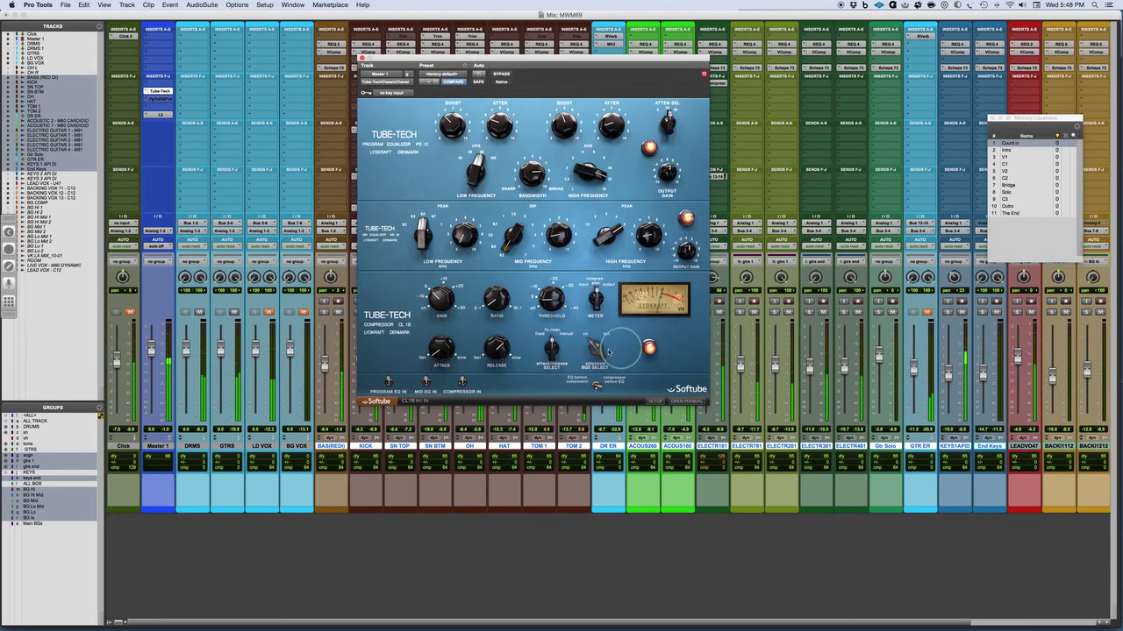
Step: Try release 0.26 with threshold -1.8 dB, compare, then settle release at 0.515
left_click_drag(492, 352, 491, 382)
left_click_drag(547, 300, 545, 299)
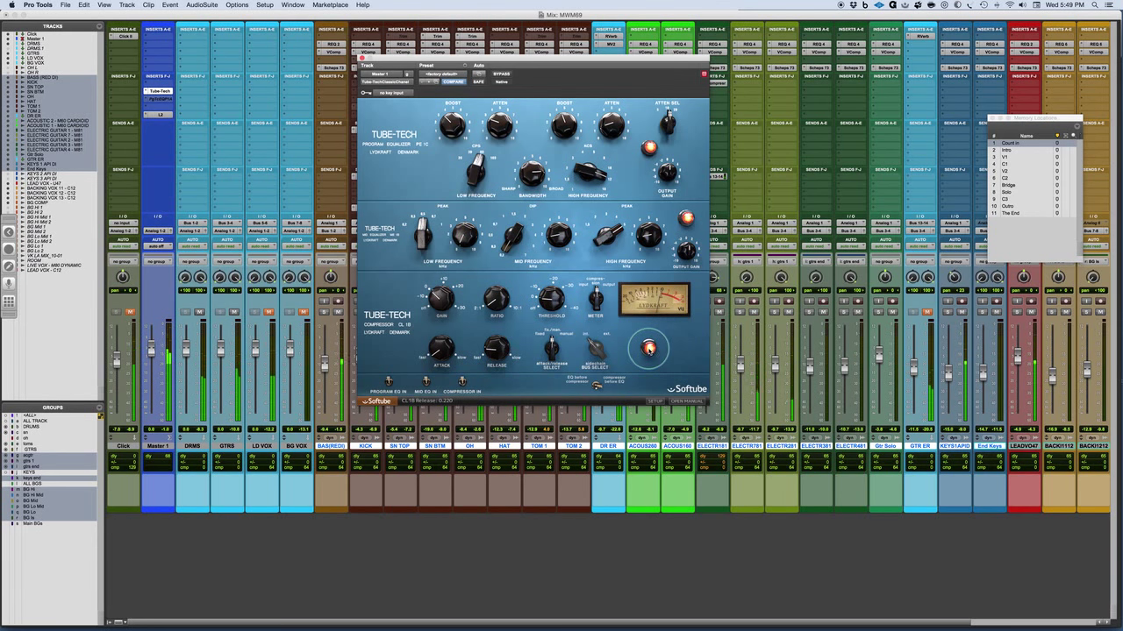
left_click(649, 349)
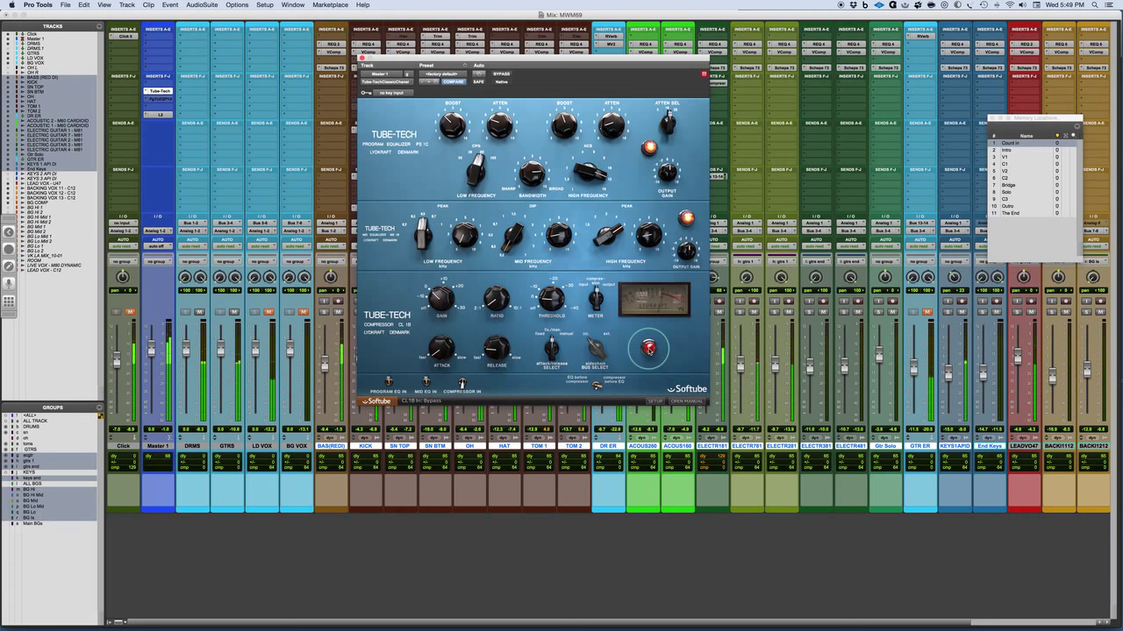
left_click(649, 349)
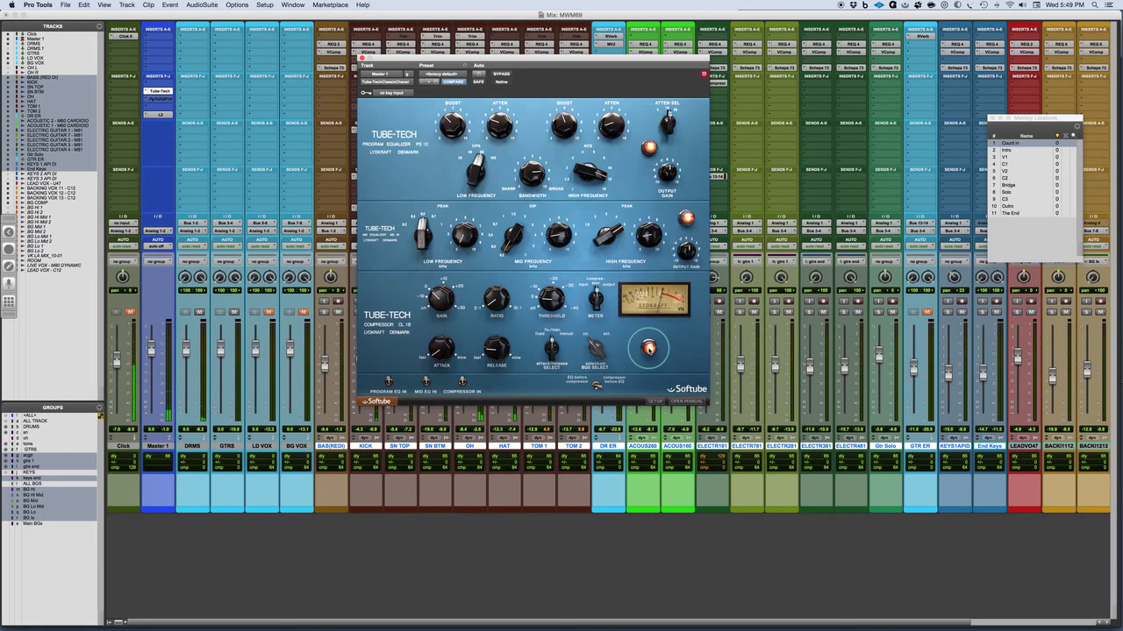
left_click_drag(490, 350, 495, 340)
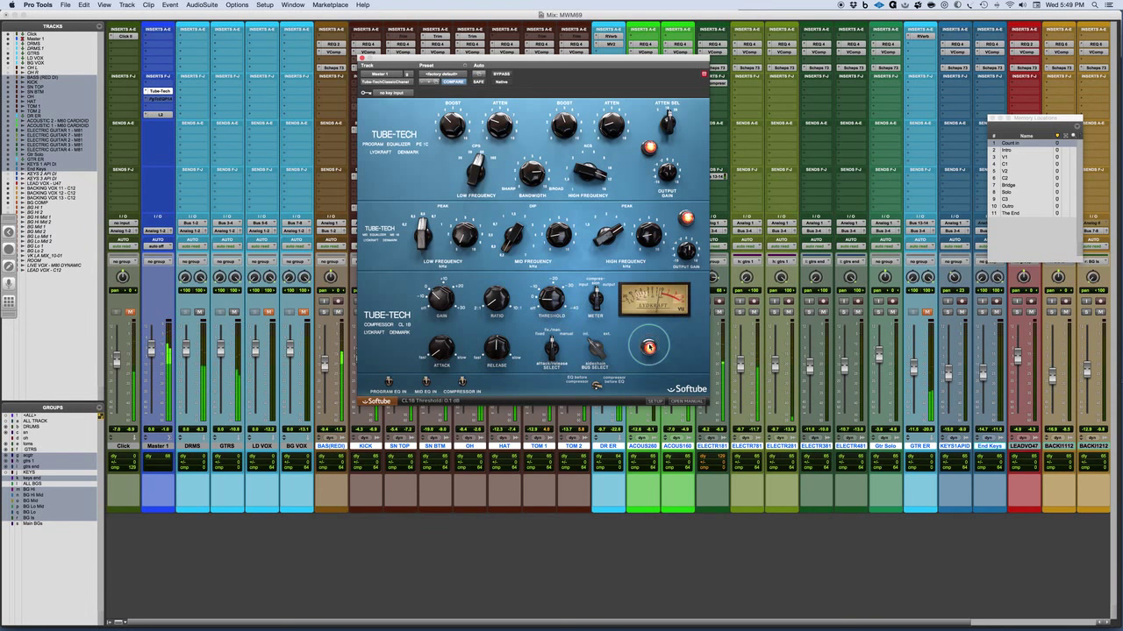
left_click(649, 347)
left_click(649, 348)
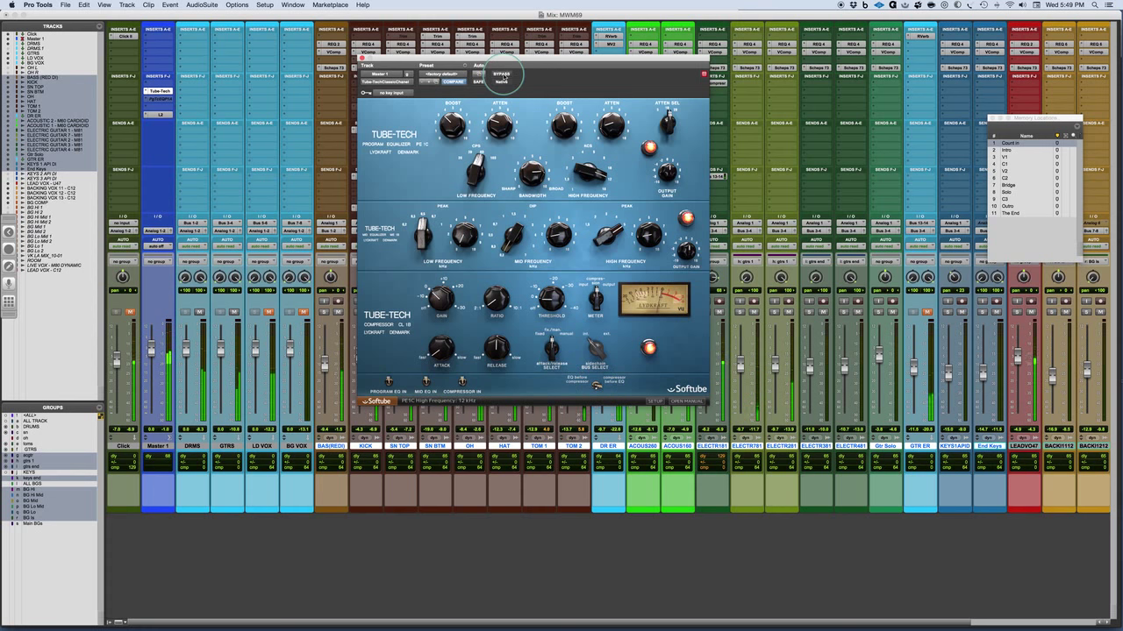
left_click(504, 76)
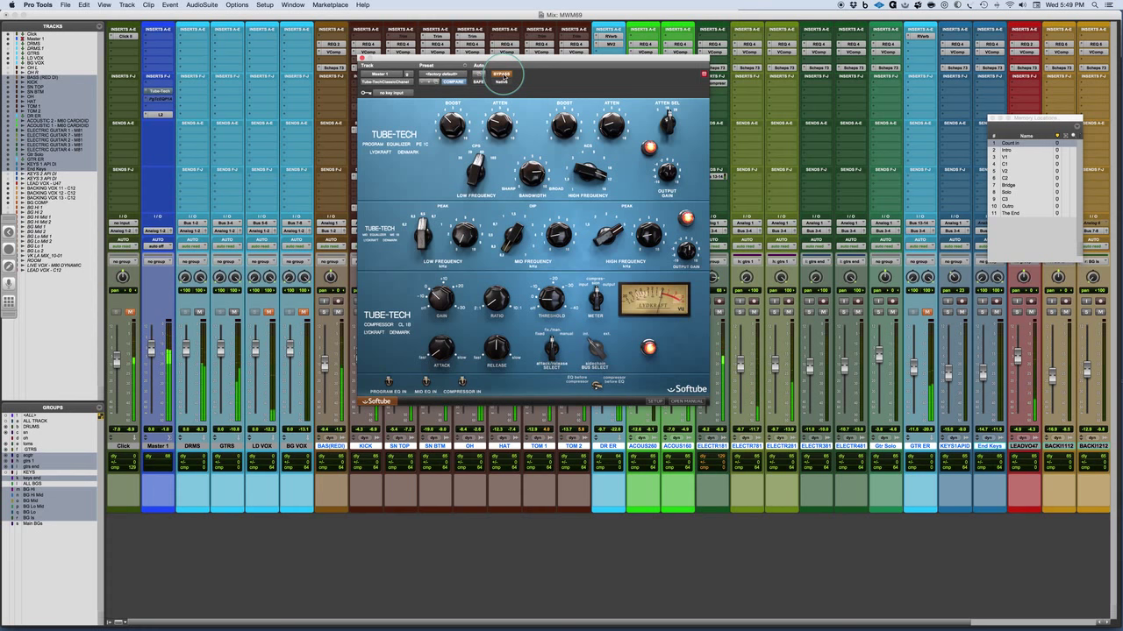
left_click(504, 76)
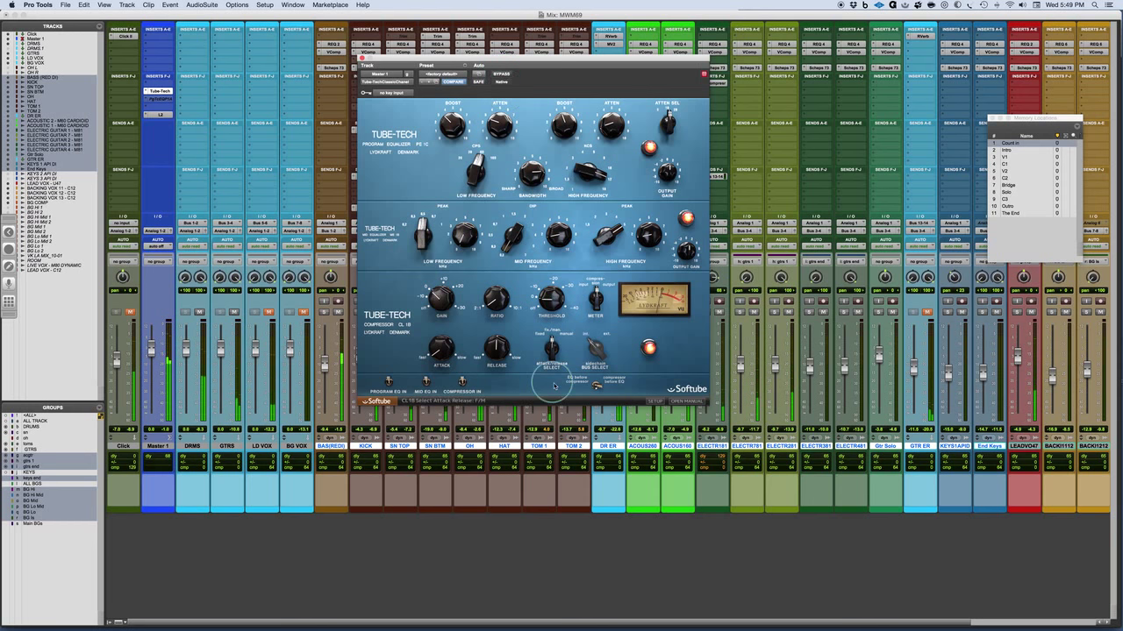
Step: Compare both processing orders, finally setting the switch to EQ>C
left_click(597, 388)
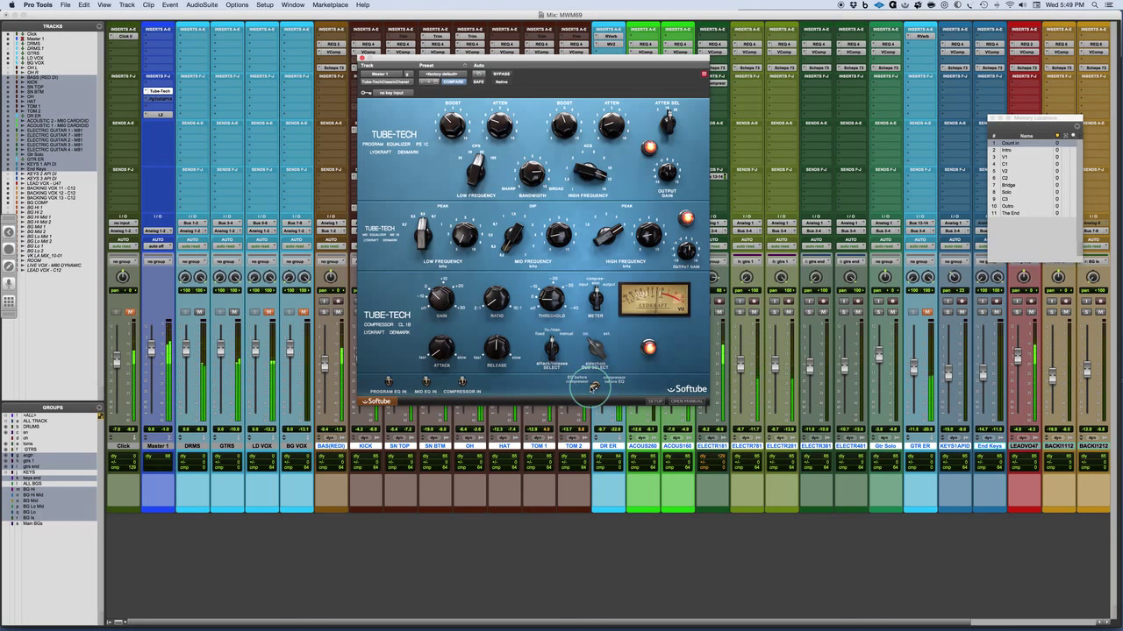
left_click(597, 387)
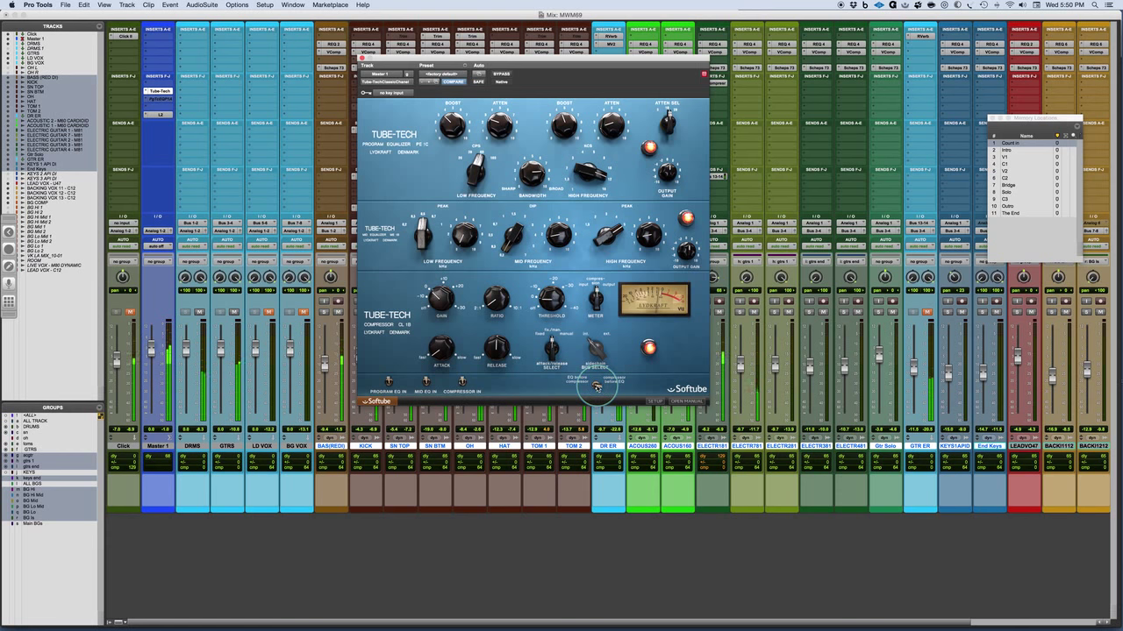
mouse_move(597, 387)
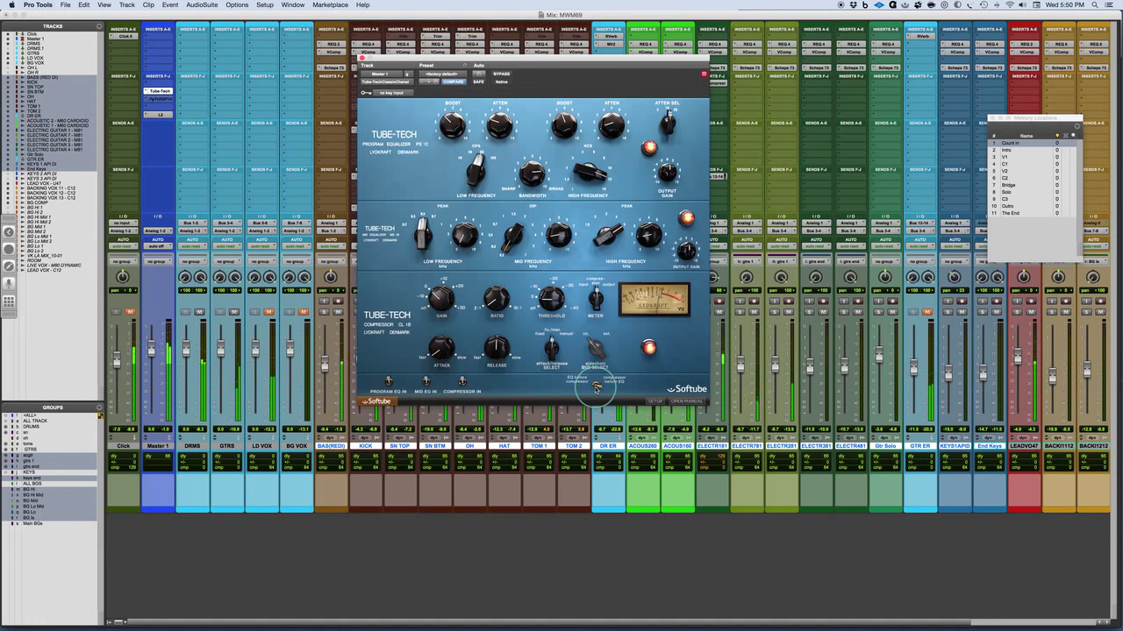
left_click(597, 386)
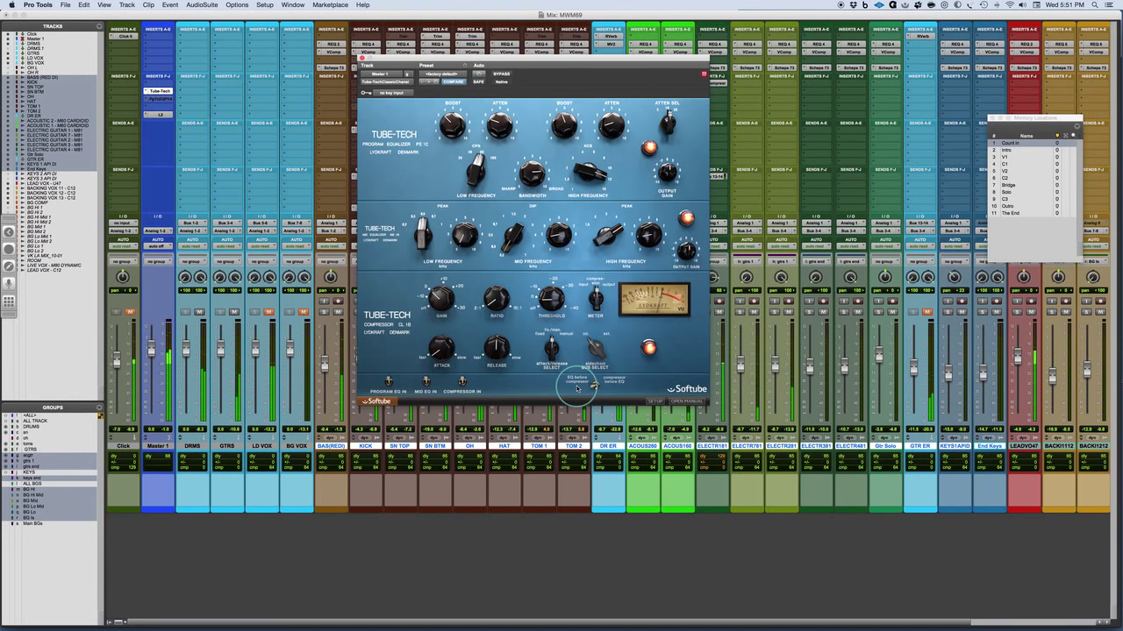
left_click(502, 74)
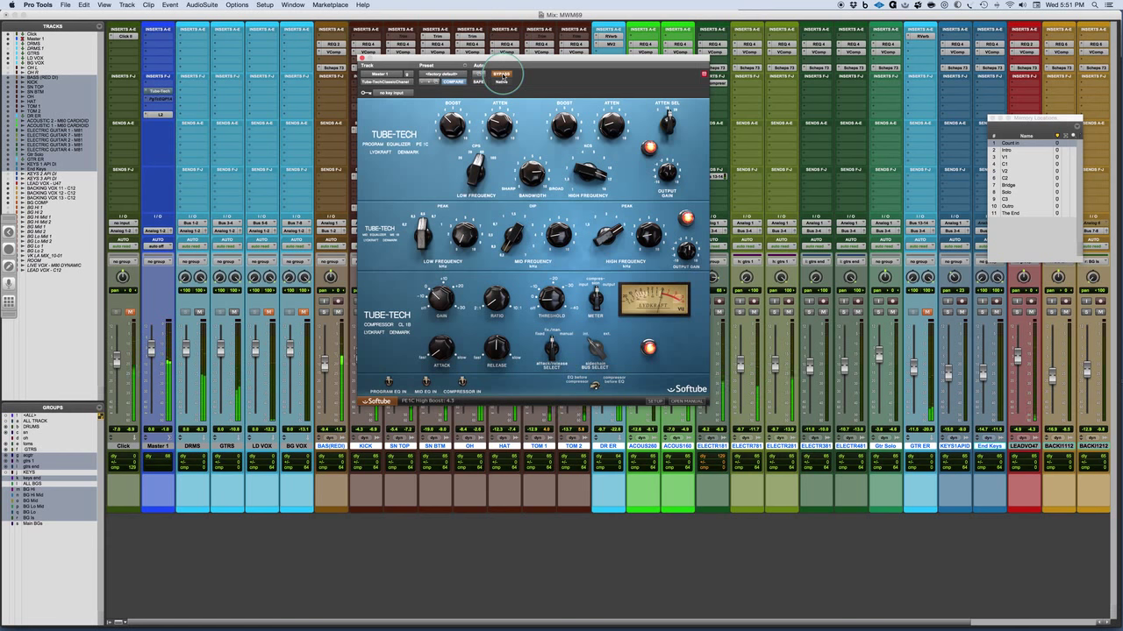
left_click(504, 73)
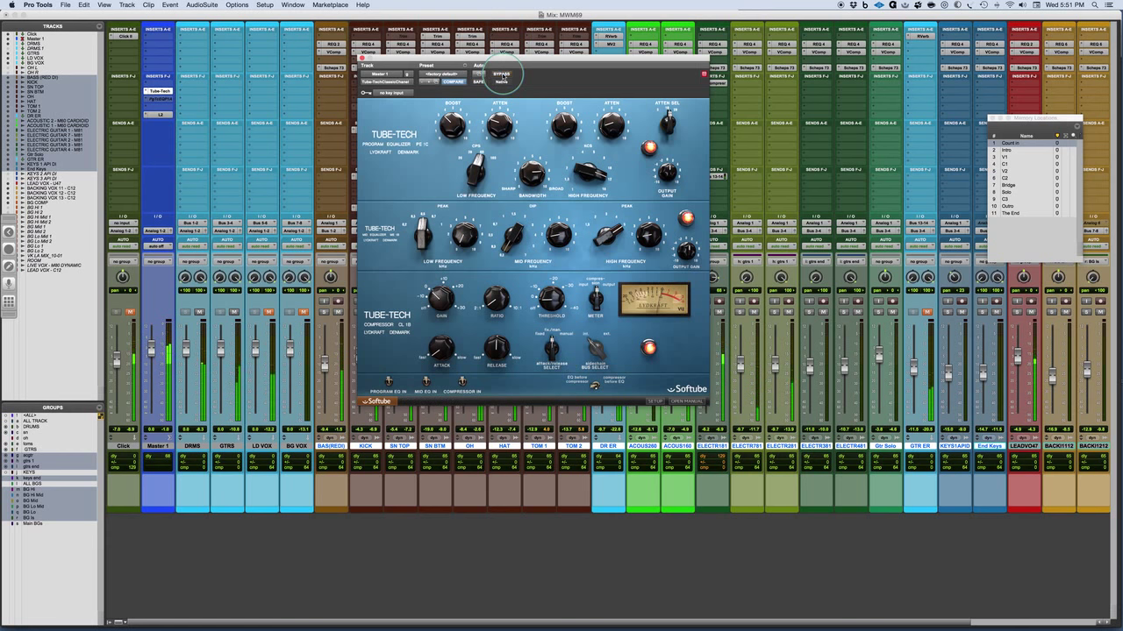